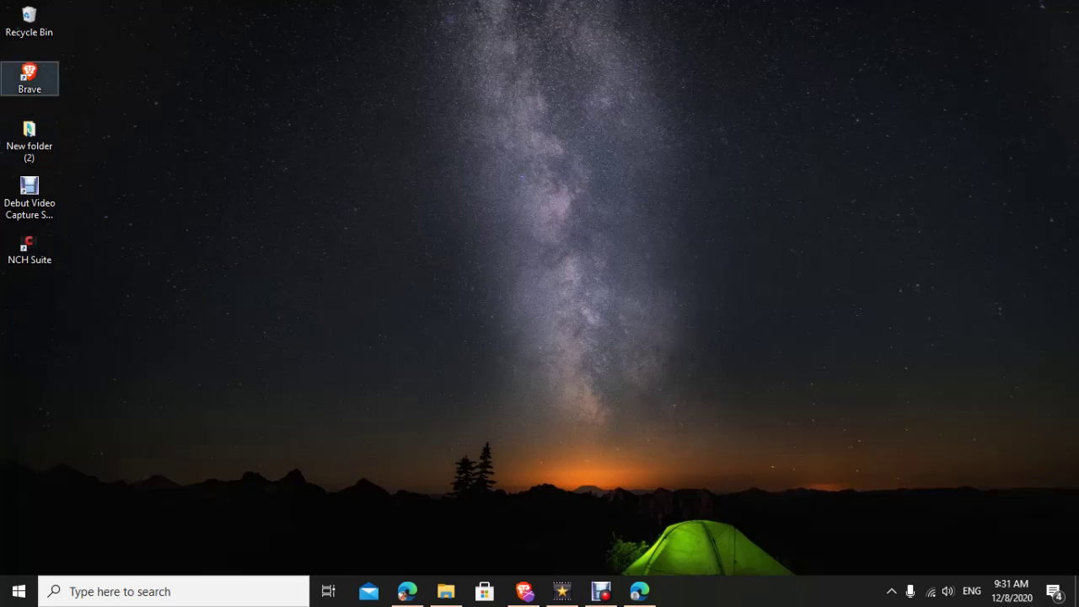
- Open the Brave browser, search for "google forms" and open the Google Forms: Free Online Surveys for Personal Use result
{"action": "left_click", "coordinate": [29, 77]}
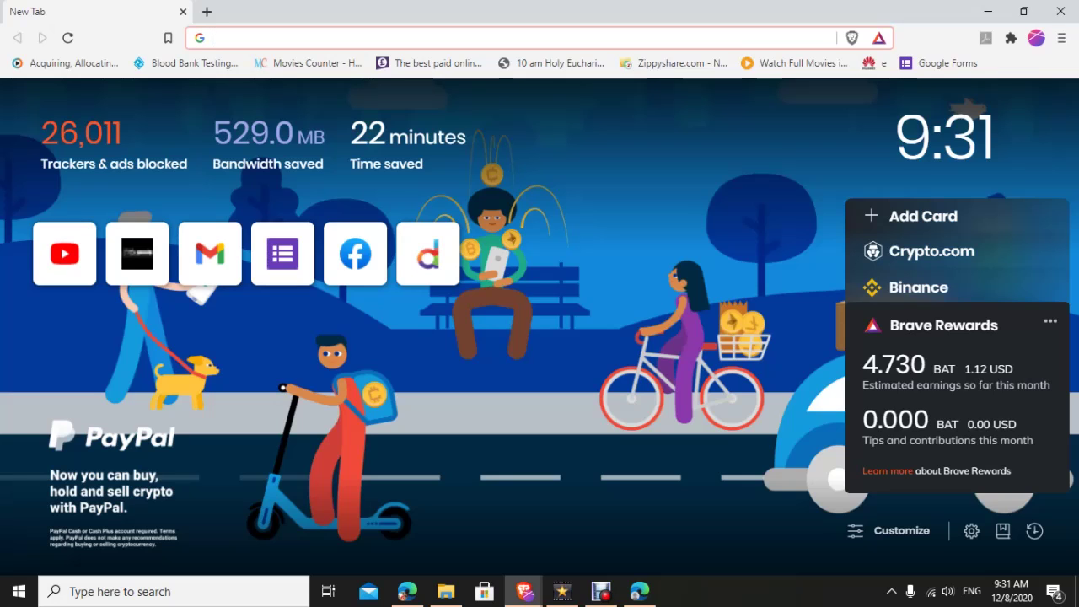
{"action": "type", "text": "google forms"}
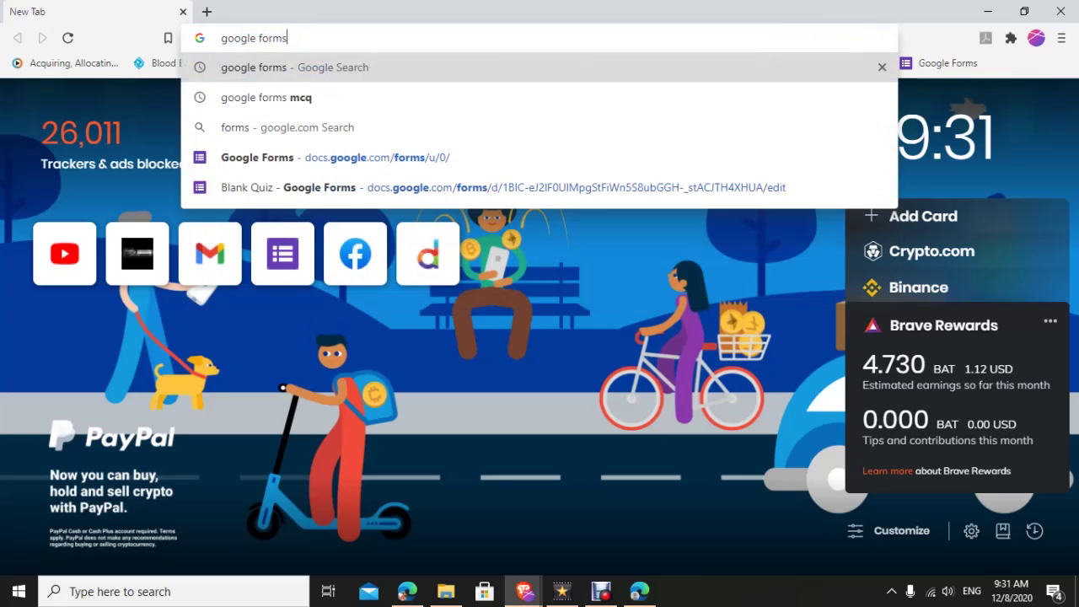
{"action": "key", "text": "Return"}
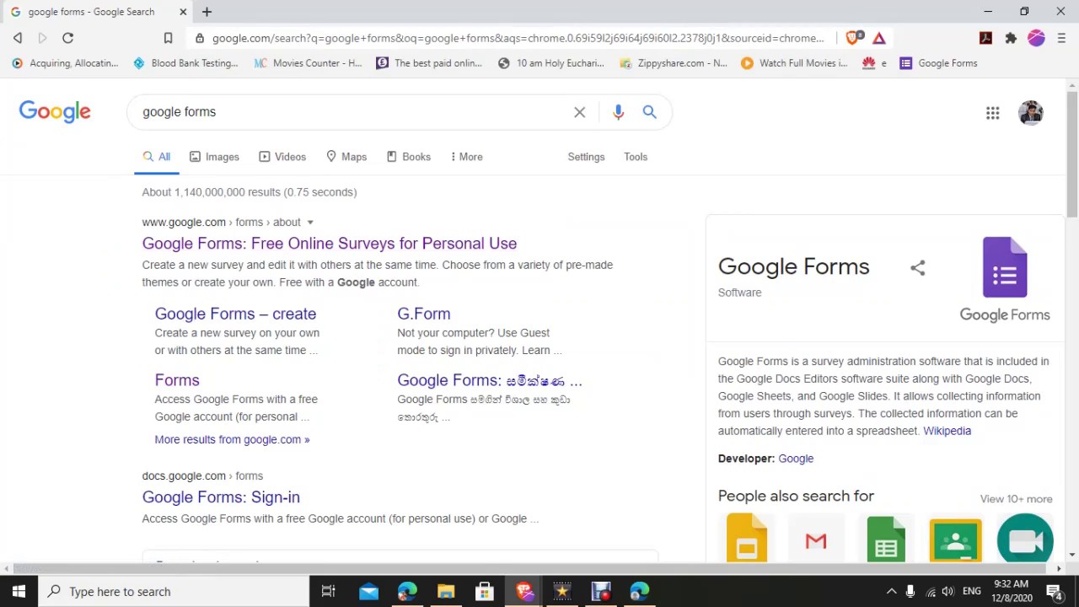
{"action": "left_click", "coordinate": [329, 243]}
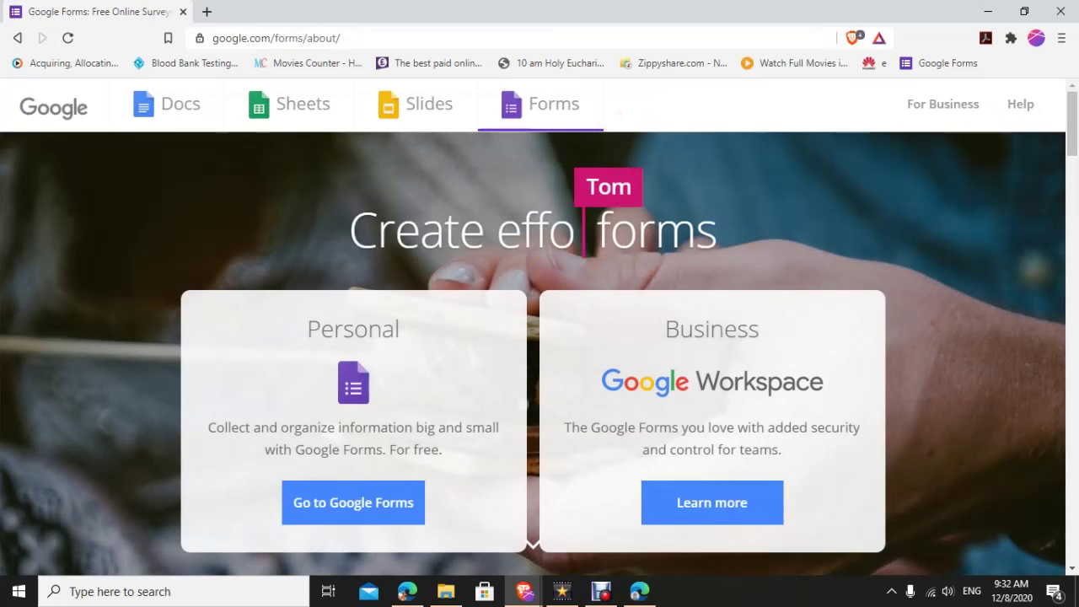
- Go from the Google Forms product page to the personal Google Forms home page
{"action": "key", "text": "F5"}
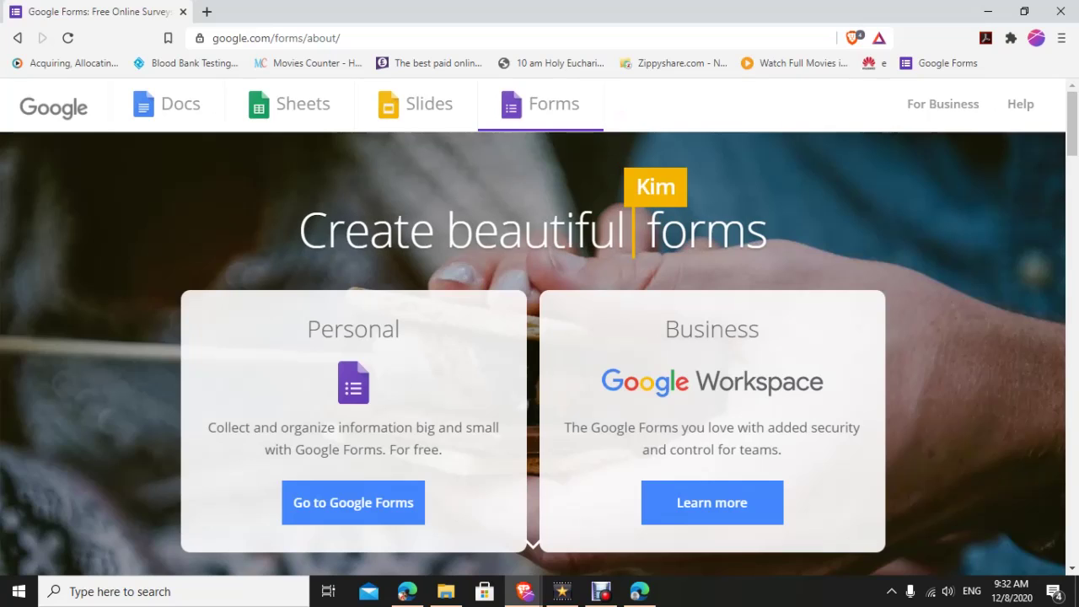
{"action": "scroll", "coordinate": [539, 354], "scroll_direction": "down", "scroll_amount": 5}
{"action": "scroll", "coordinate": [740, 520], "scroll_direction": "down", "scroll_amount": 4}
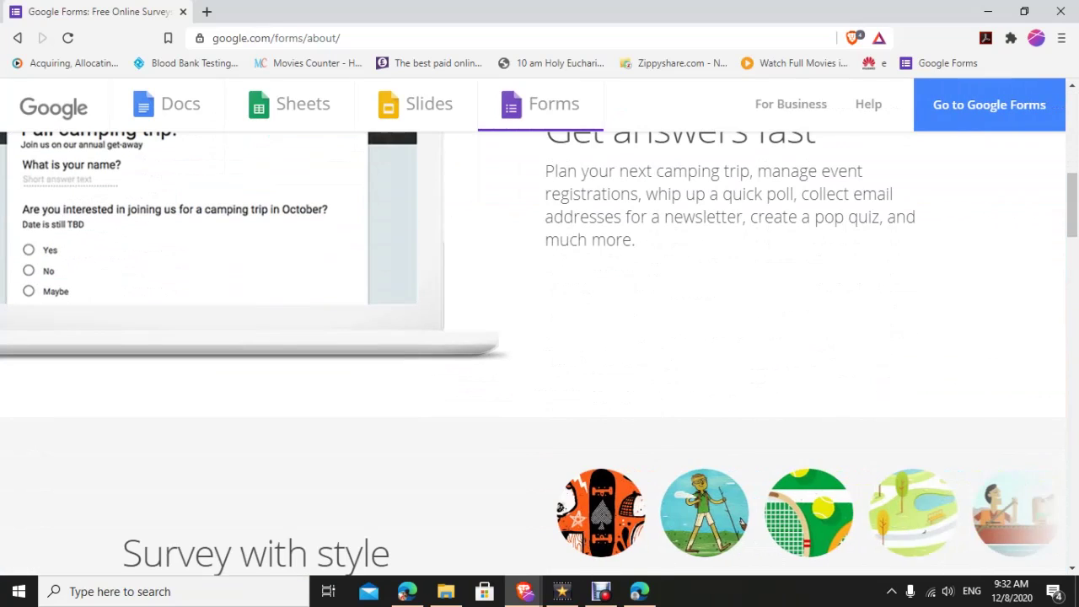
{"action": "left_click", "coordinate": [740, 522]}
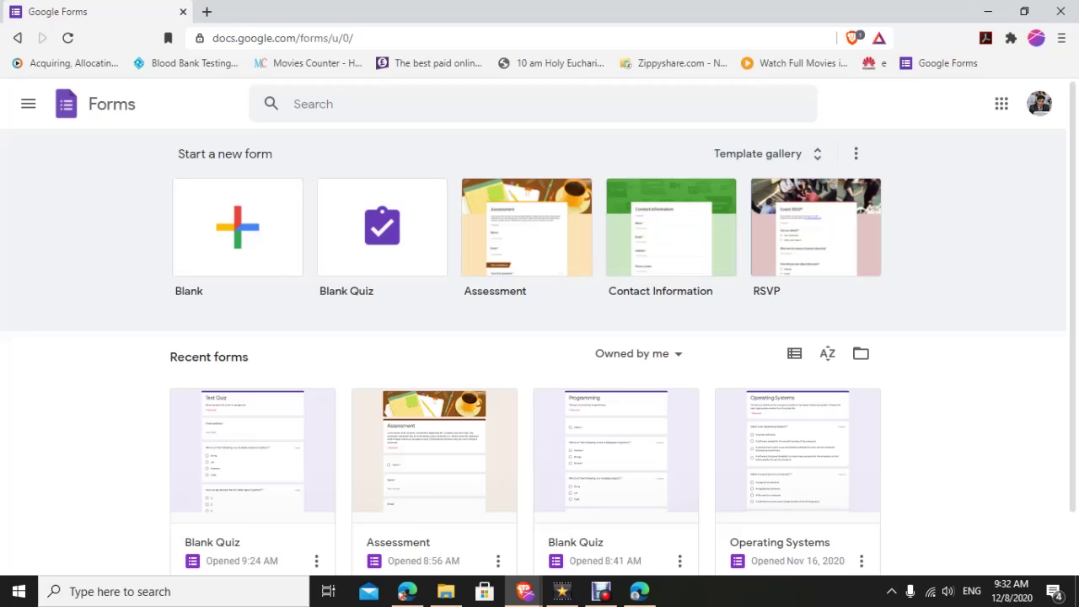
- Browse the full template gallery and create a new form from the Blank Quiz template under Education
{"action": "scroll", "coordinate": [540, 345], "scroll_direction": "down", "scroll_amount": 2}
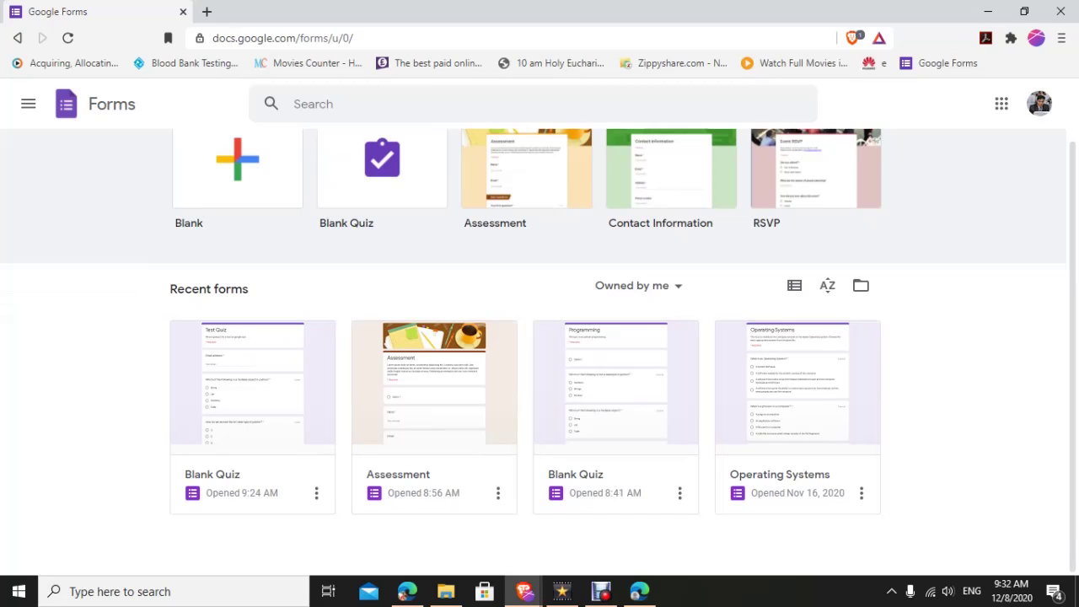
{"action": "scroll", "coordinate": [540, 253], "scroll_direction": "up", "scroll_amount": 1}
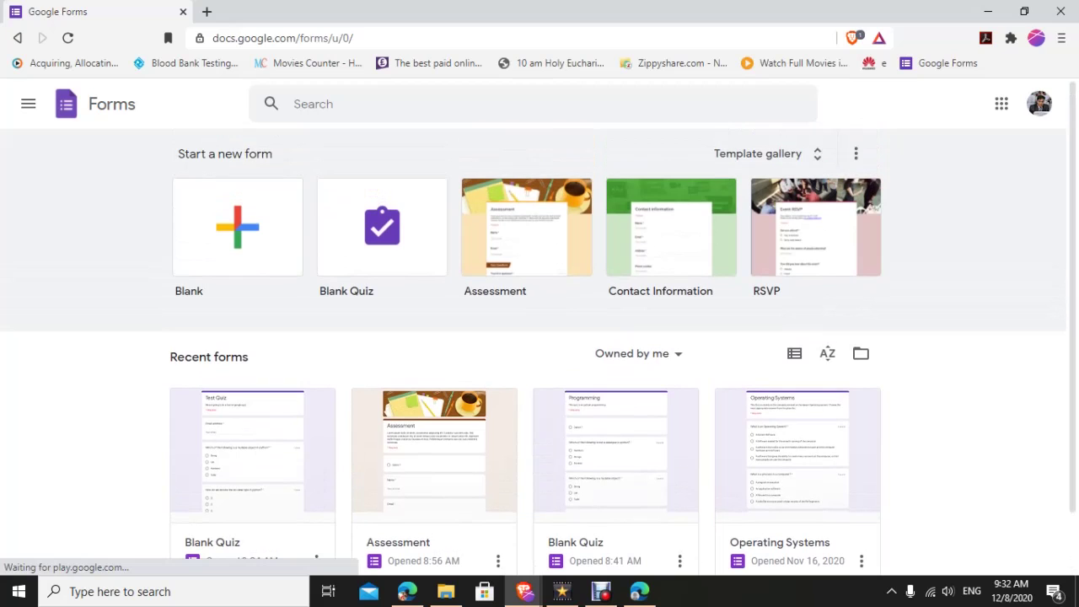
{"action": "left_click", "coordinate": [758, 153]}
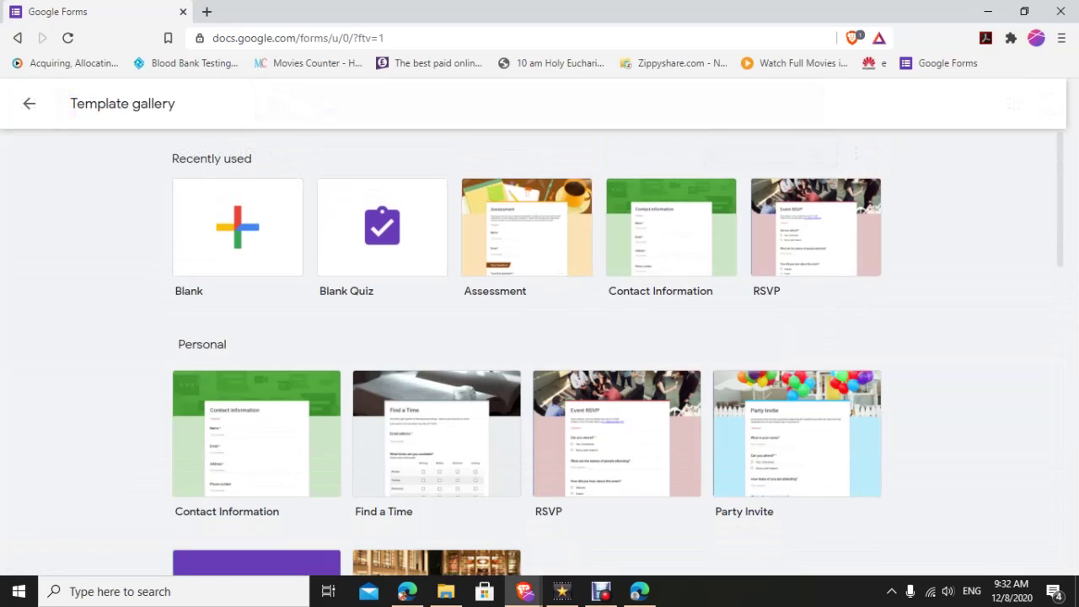
{"action": "scroll", "coordinate": [539, 337], "scroll_direction": "down", "scroll_amount": 2}
{"action": "scroll", "coordinate": [540, 337], "scroll_direction": "down", "scroll_amount": 1}
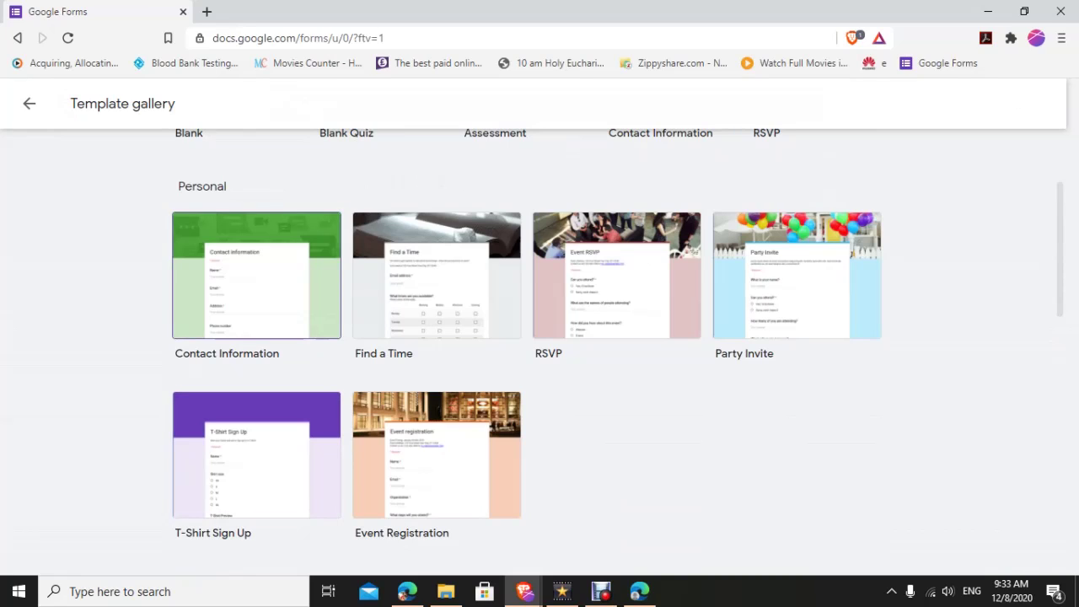
{"action": "scroll", "coordinate": [527, 352], "scroll_direction": "down", "scroll_amount": 4}
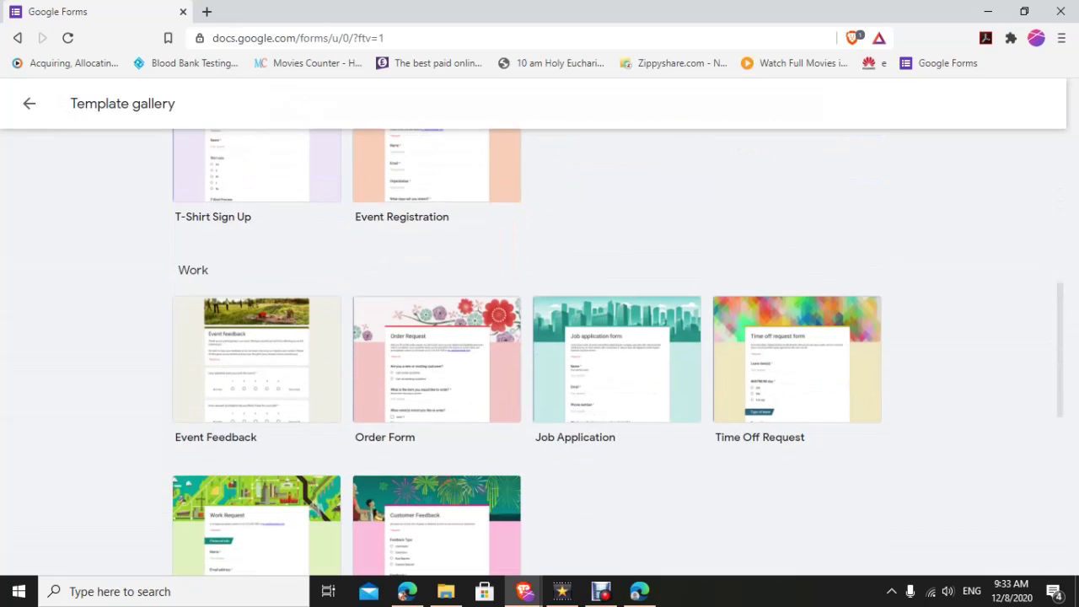
{"action": "scroll", "coordinate": [527, 353], "scroll_direction": "down", "scroll_amount": 5}
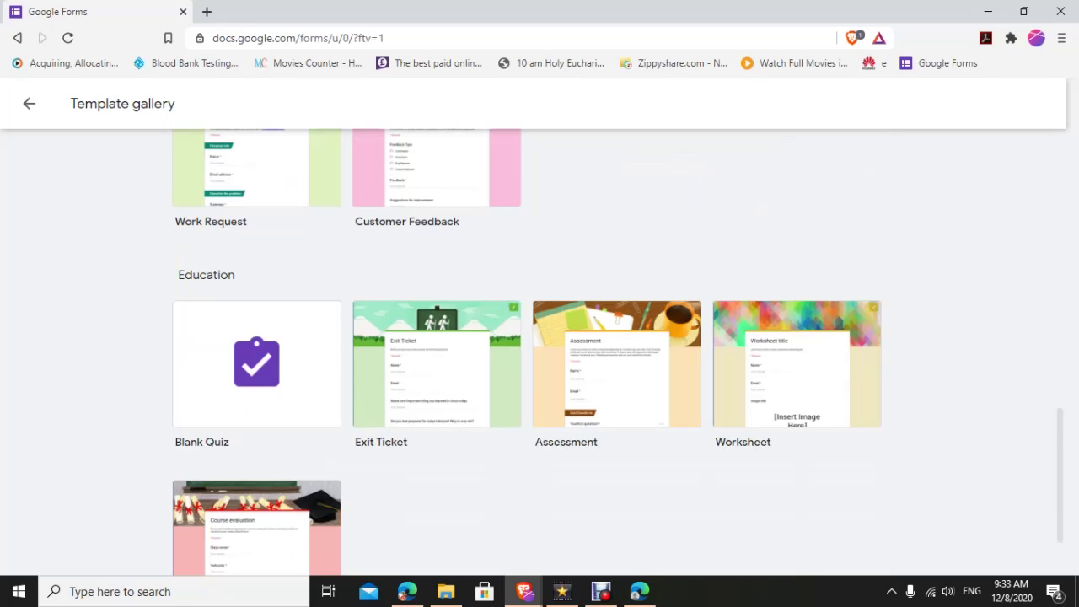
{"action": "scroll", "coordinate": [527, 353], "scroll_direction": "down", "scroll_amount": 1}
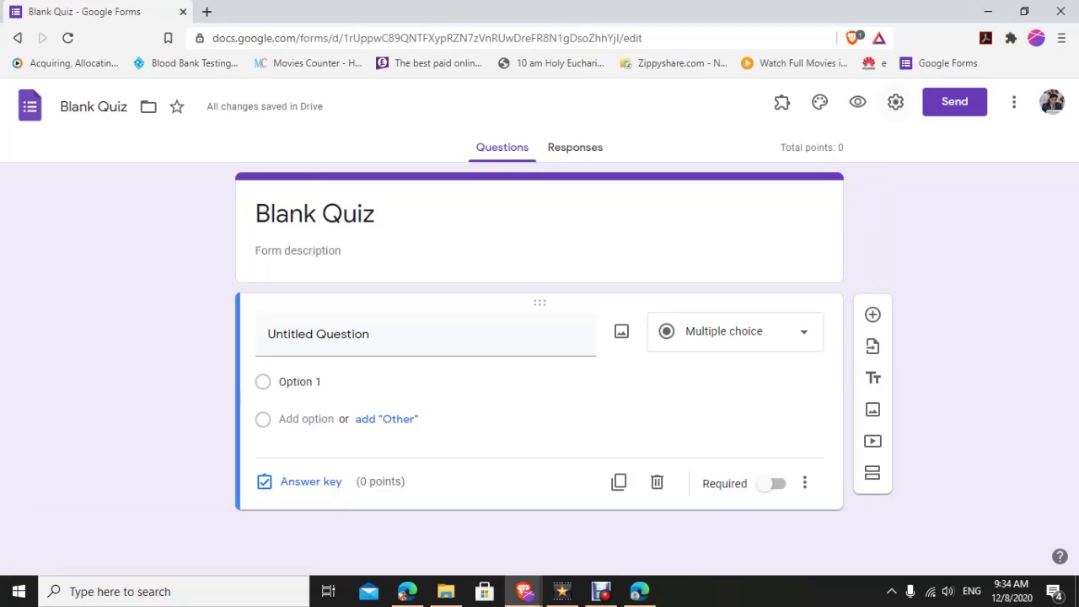
- In the form's general settings, enable collecting email addresses and let respondents see summary charts and text responses
{"action": "left_click", "coordinate": [895, 101]}
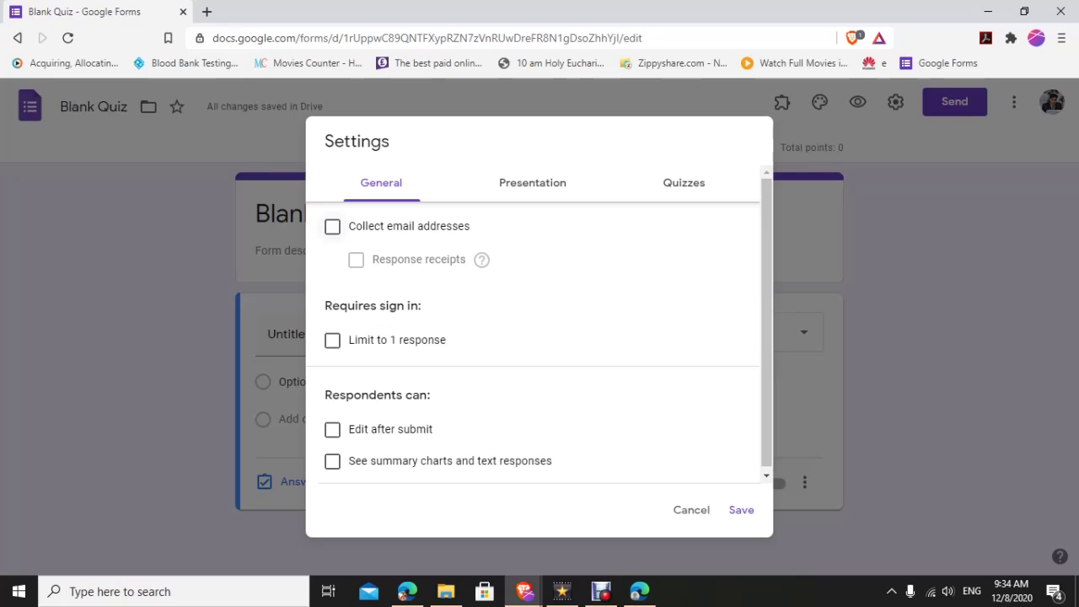
{"action": "left_click", "coordinate": [332, 226]}
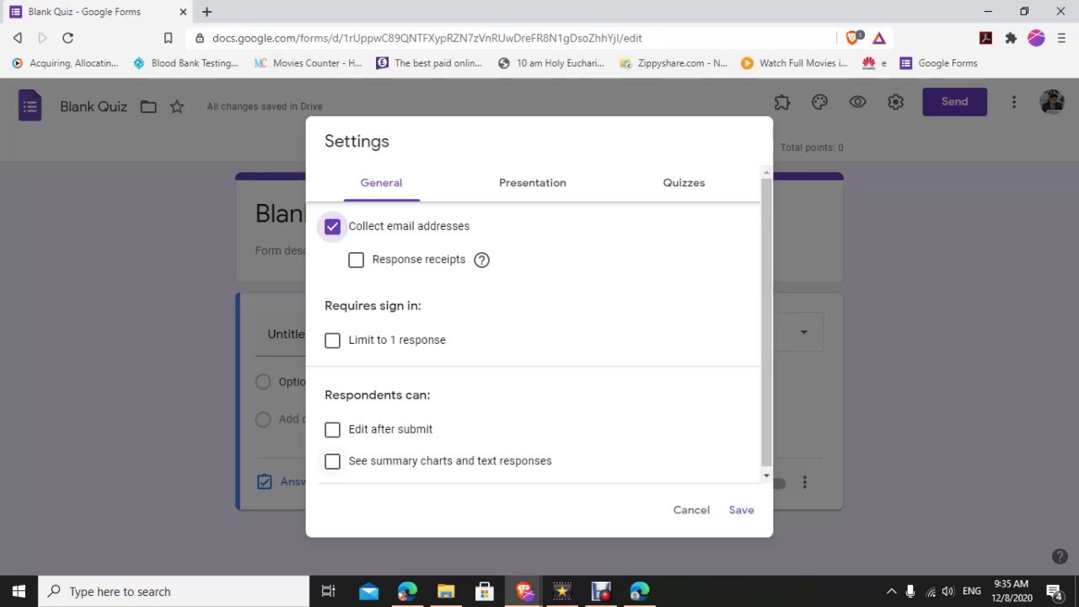
{"action": "left_click", "coordinate": [332, 461]}
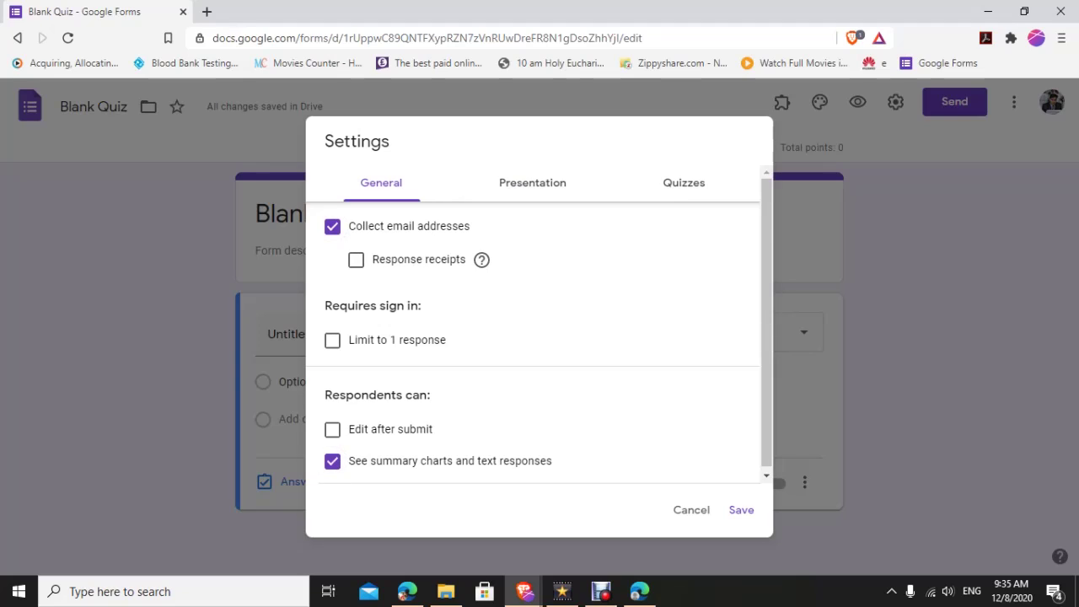
- In the presentation settings, enable the progress bar and shuffled question order, and disable the link to submit another response
{"action": "left_click", "coordinate": [532, 182]}
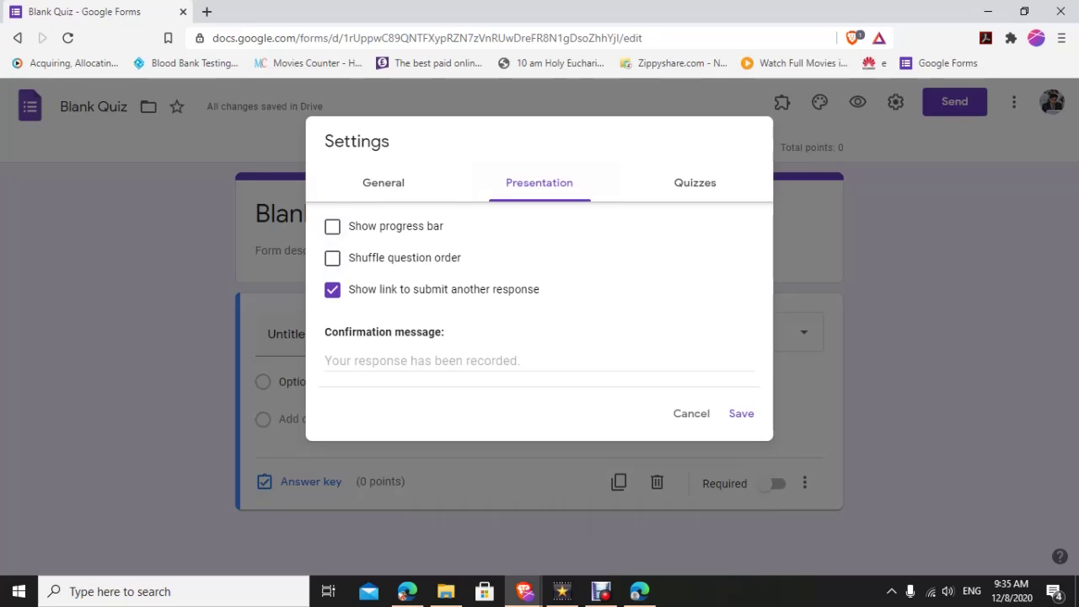
{"action": "left_click", "coordinate": [332, 226]}
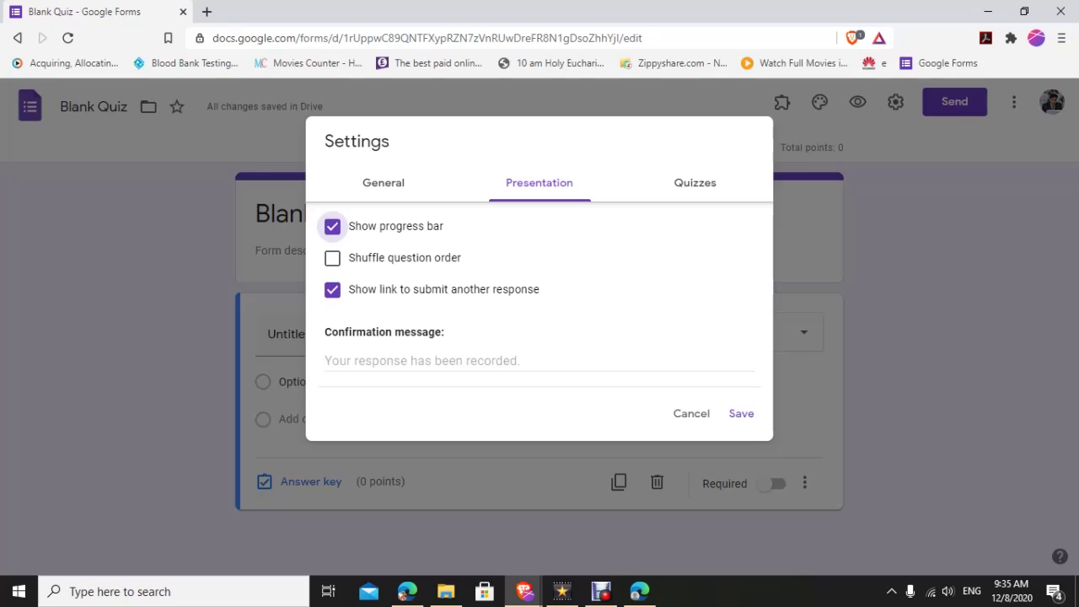
{"action": "left_click", "coordinate": [332, 257]}
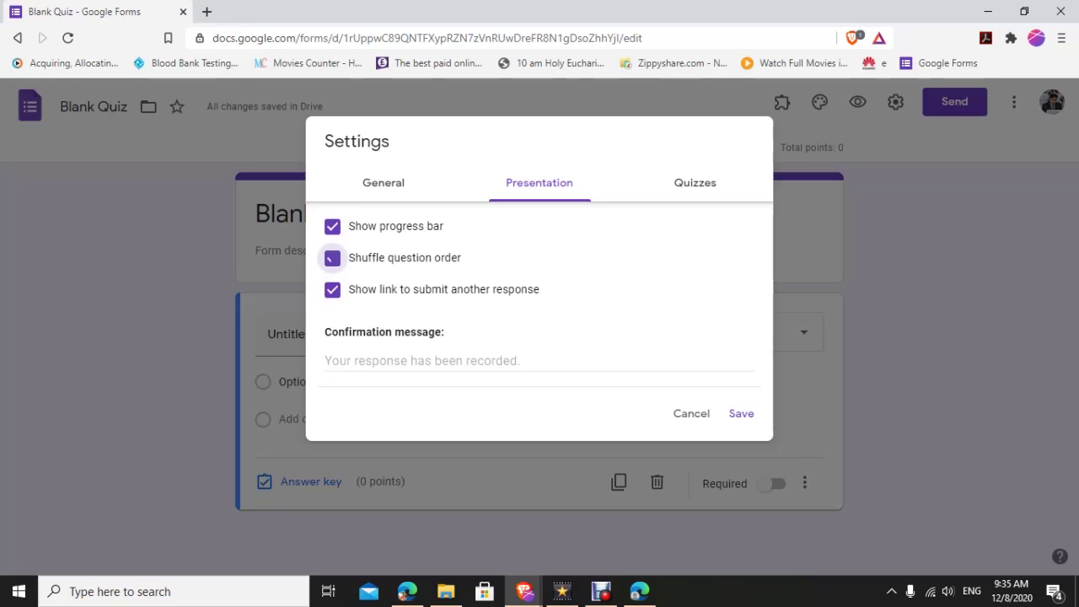
{"action": "left_click", "coordinate": [332, 289]}
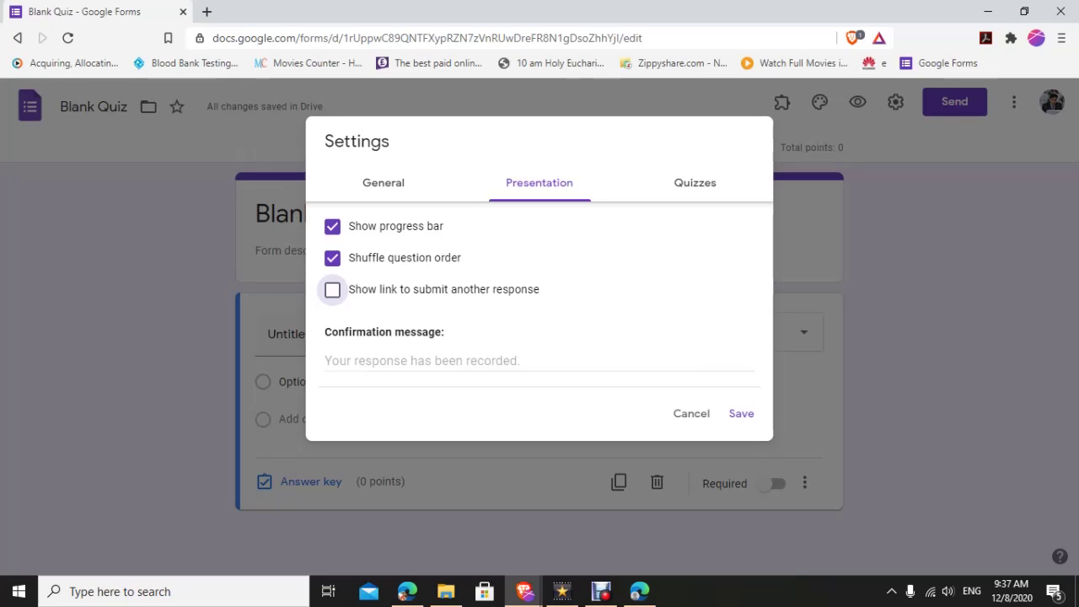
- Set the form's confirmation message to "Your response has been recorded"
{"action": "left_click", "coordinate": [538, 362]}
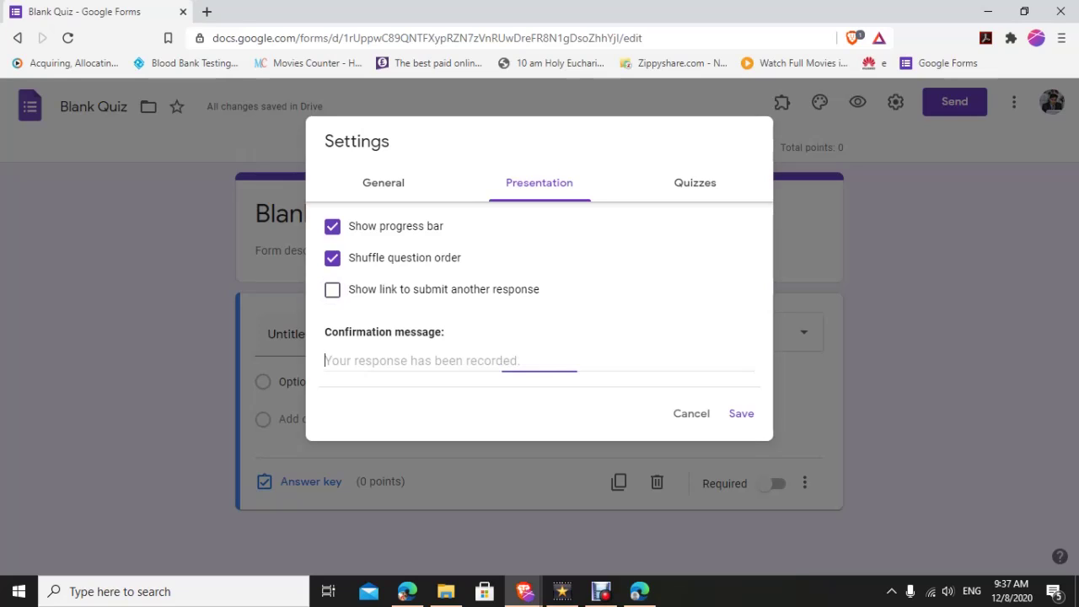
{"action": "type", "text": "Your "}
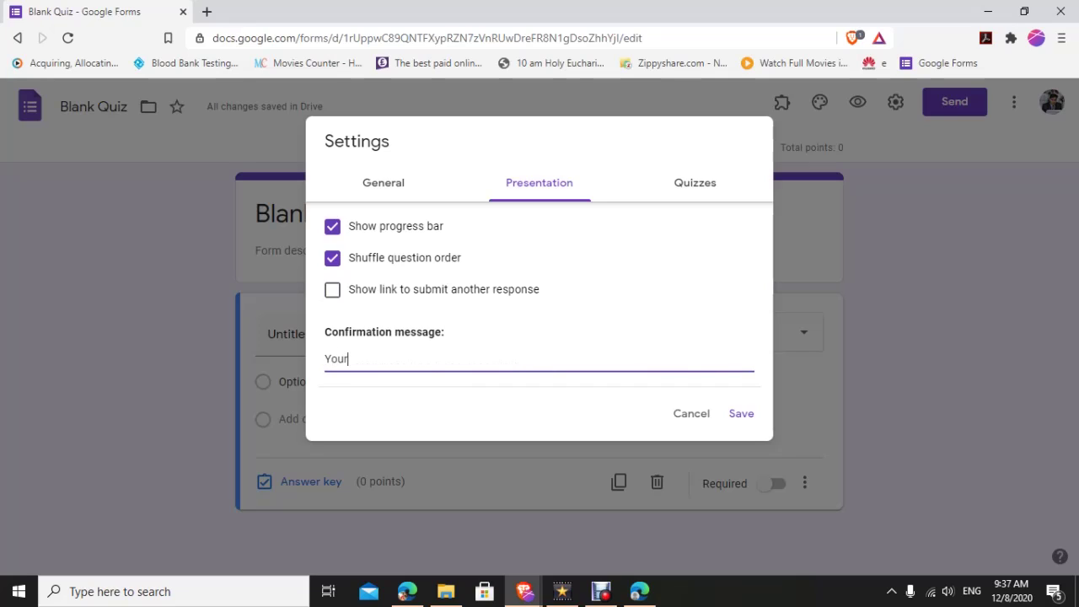
{"action": "type", "text": "reso"}
{"action": "key", "text": "BackSpace"}
{"action": "type", "text": "ponse has been "}
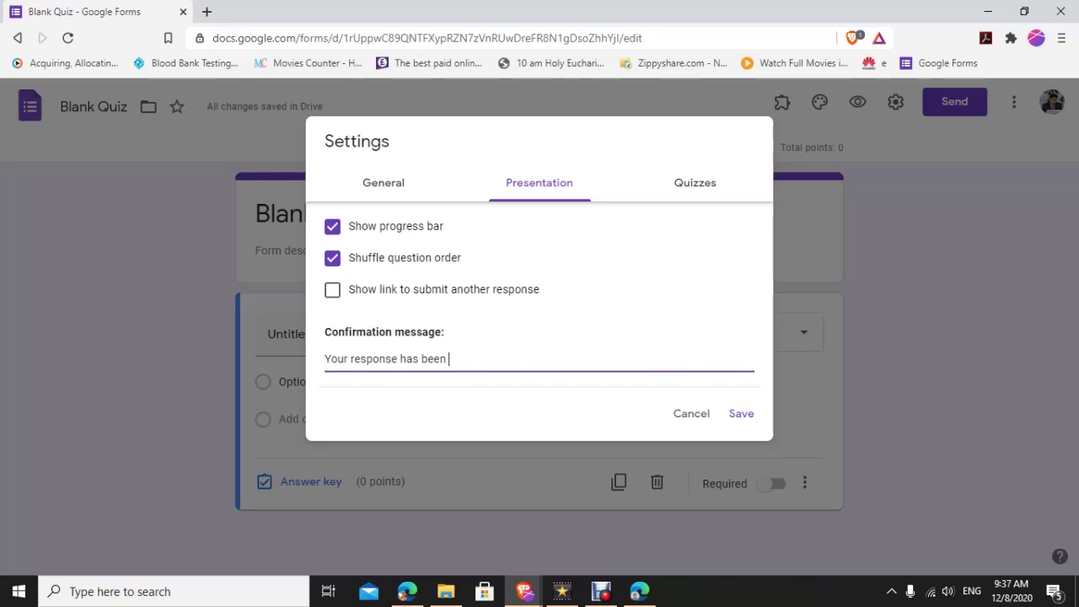
{"action": "type", "text": "recorded"}
- In the quiz options, try releasing grades after manual review, return to immediately after each submission, and save the settings
{"action": "left_click", "coordinate": [694, 182]}
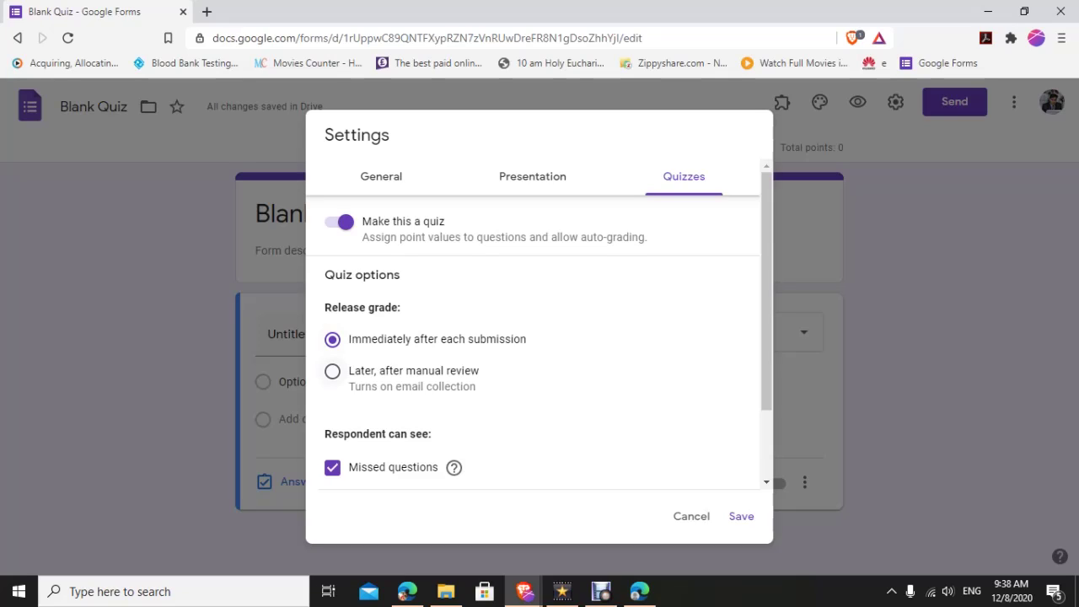
{"action": "left_click", "coordinate": [332, 371]}
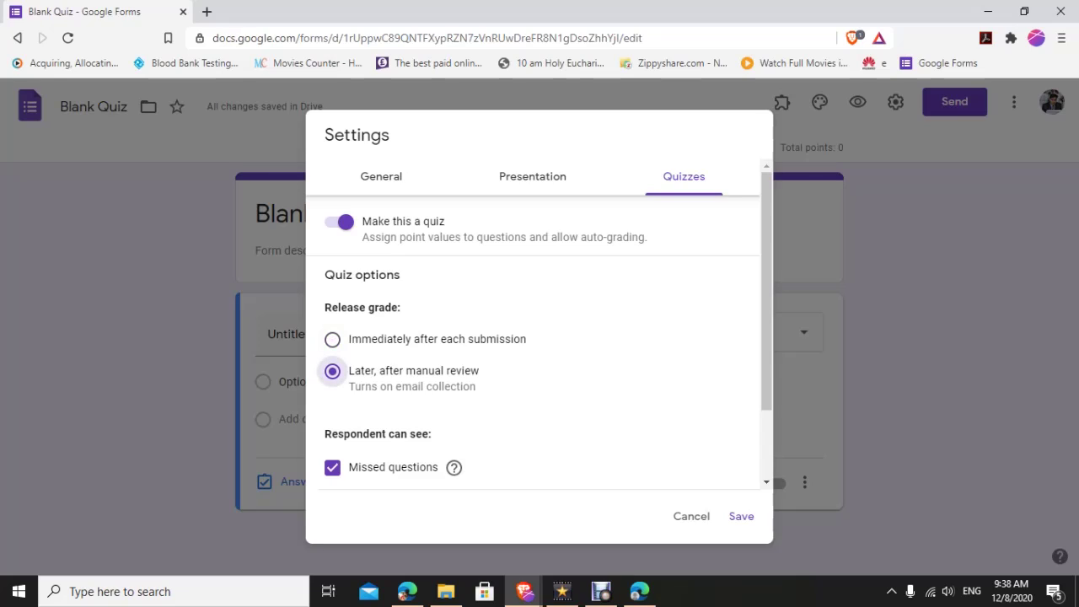
{"action": "left_click", "coordinate": [332, 339]}
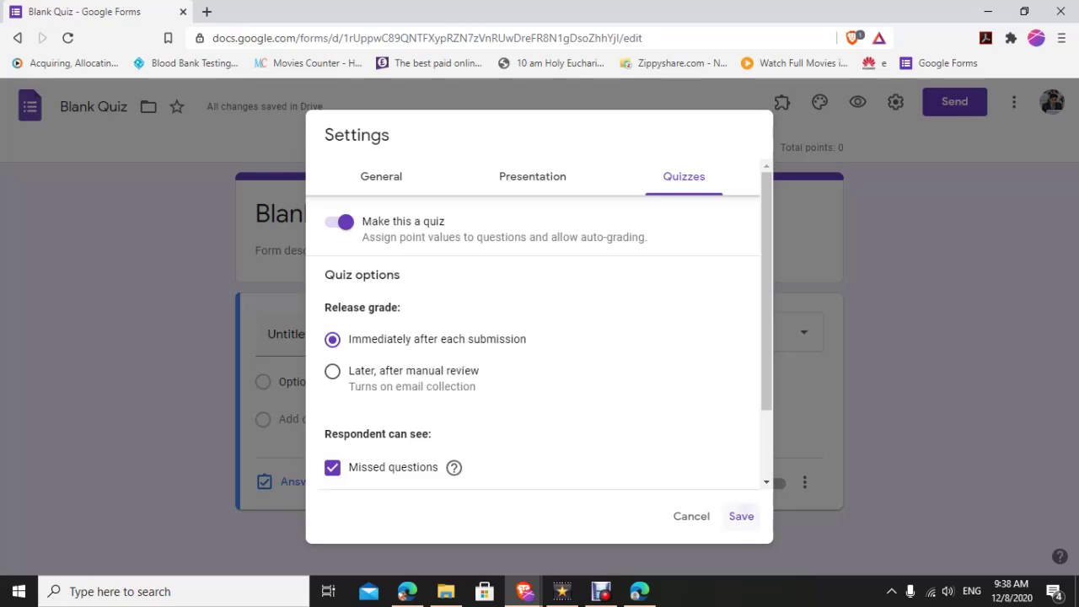
{"action": "left_click", "coordinate": [741, 516]}
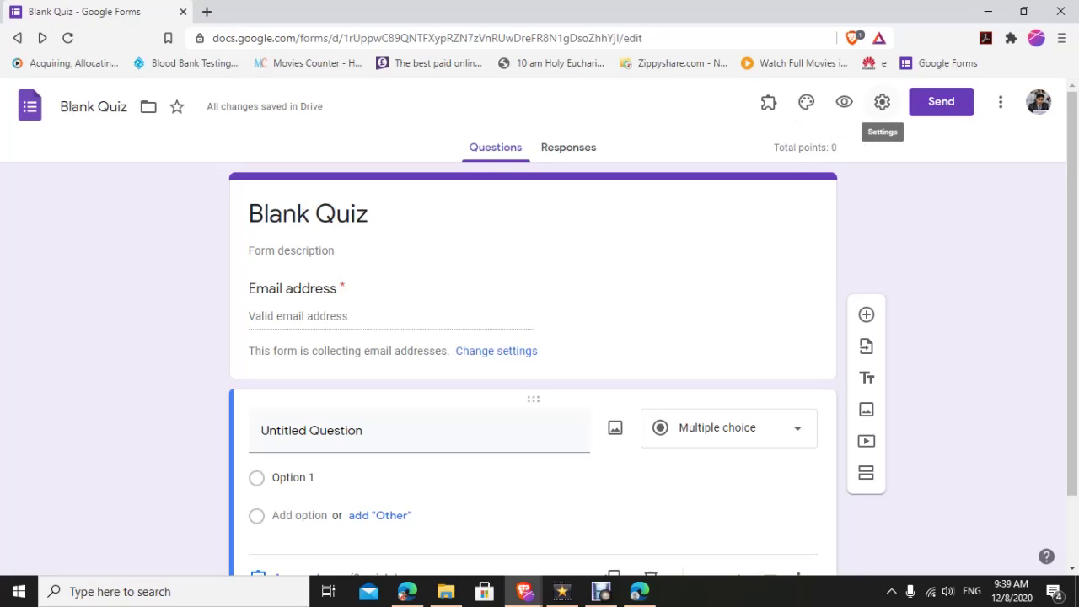
- Review the form's saved general settings and close them without changes
{"action": "left_click", "coordinate": [882, 102]}
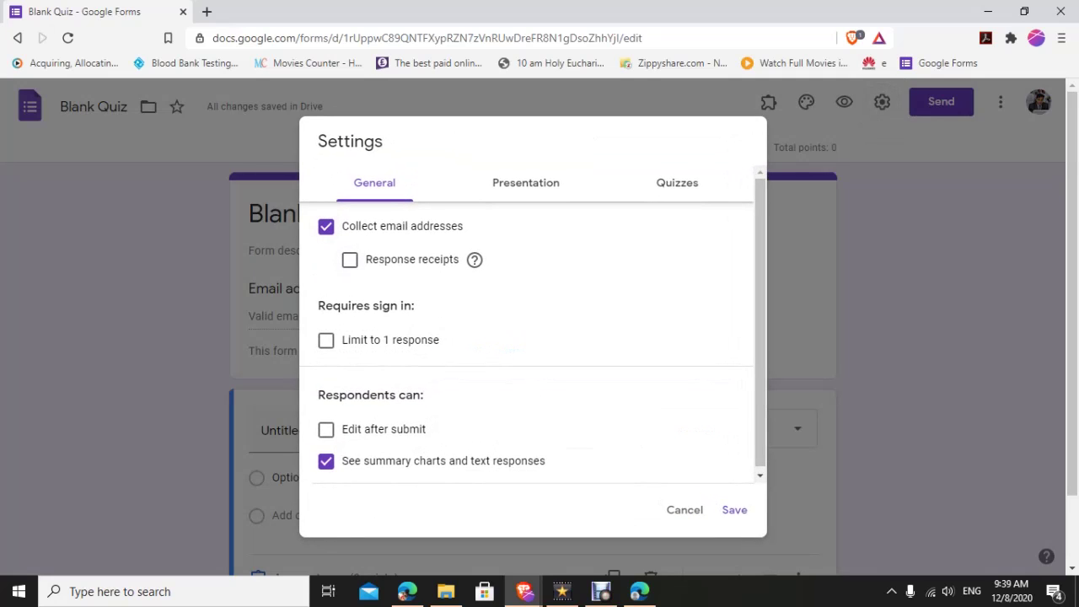
{"action": "key", "text": "Escape"}
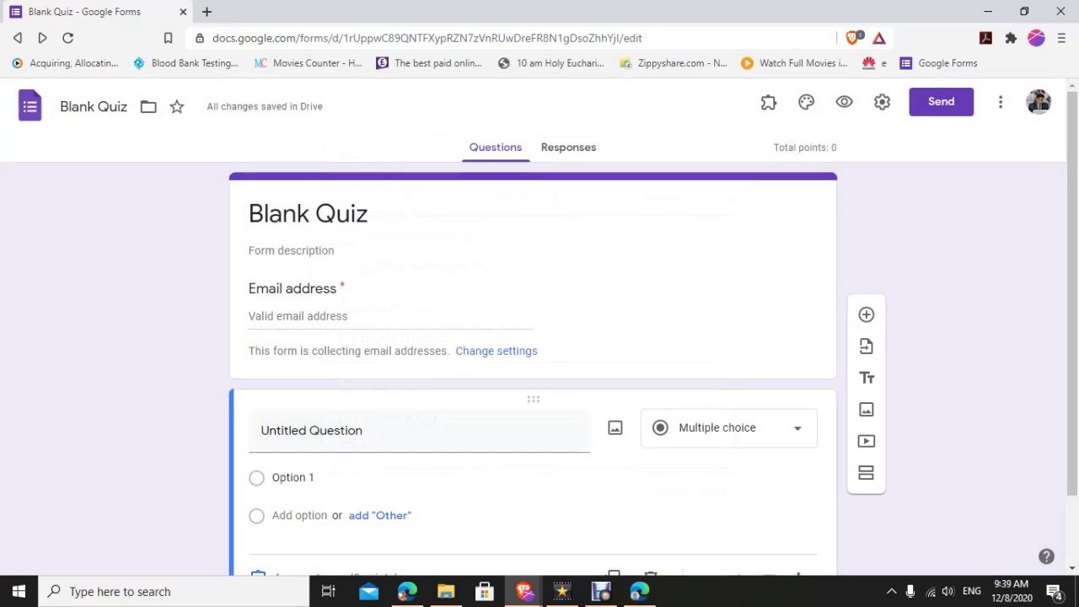
- Change the form's title in the header section to "Test Quiz"
{"action": "scroll", "coordinate": [540, 337], "scroll_direction": "down", "scroll_amount": 1}
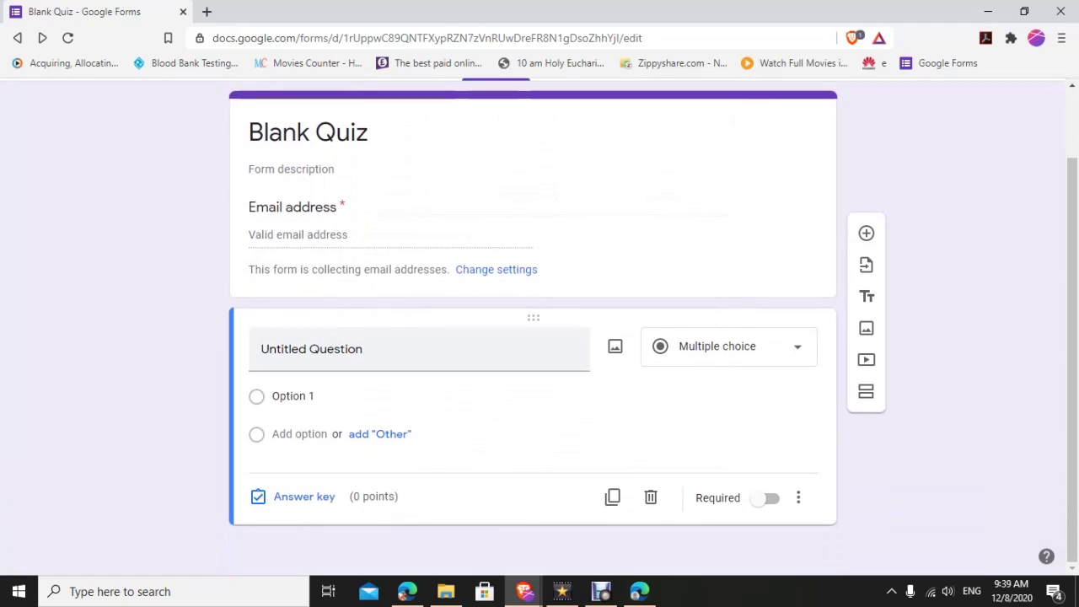
{"action": "left_click", "coordinate": [311, 348]}
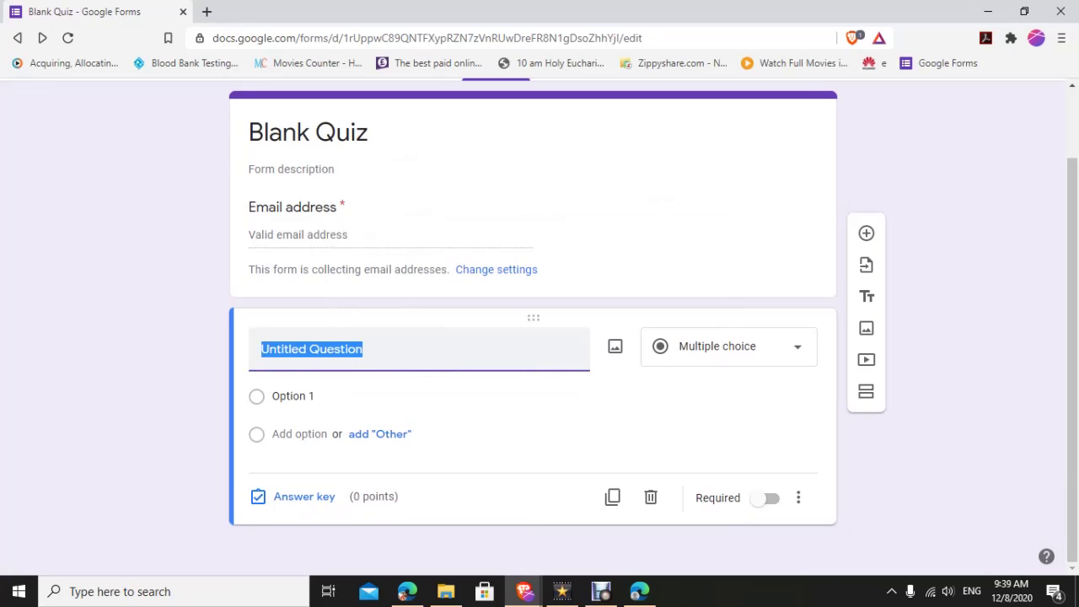
{"action": "left_click", "coordinate": [307, 133]}
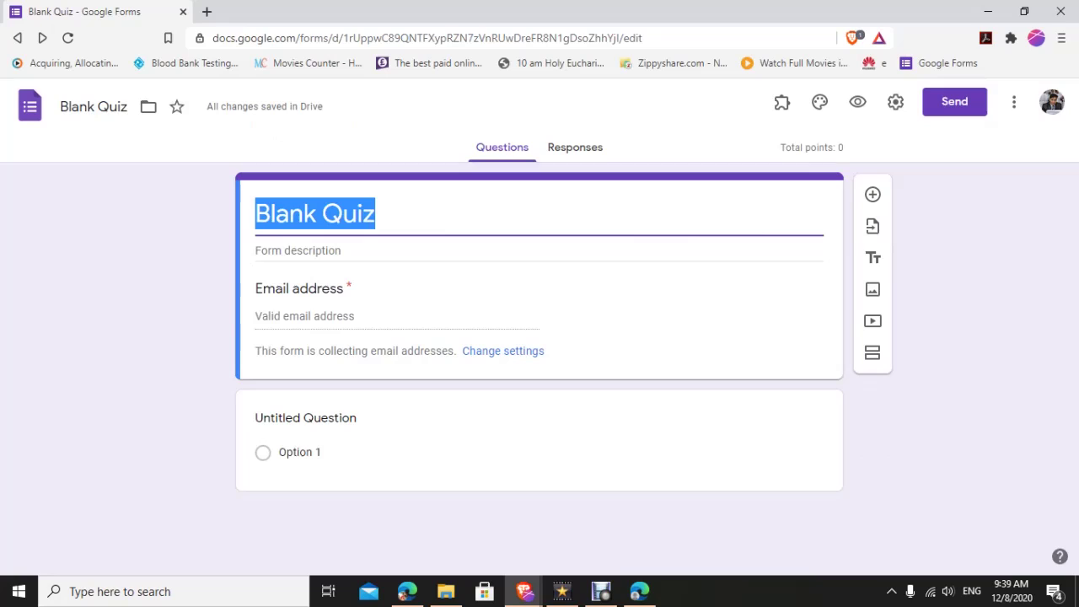
{"action": "type", "text": "Test "}
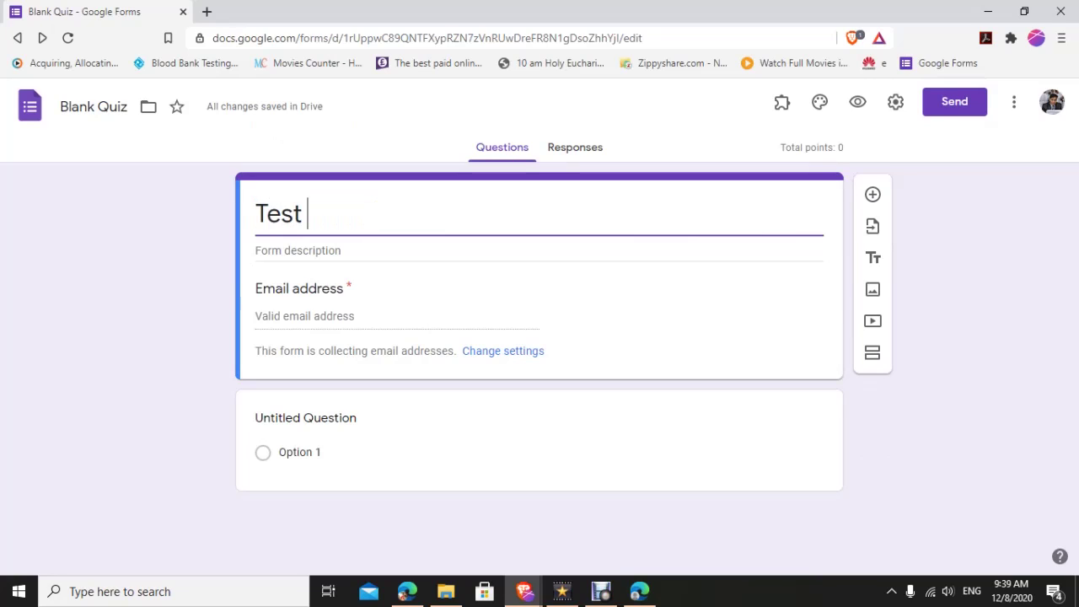
{"action": "type", "text": "Quiz"}
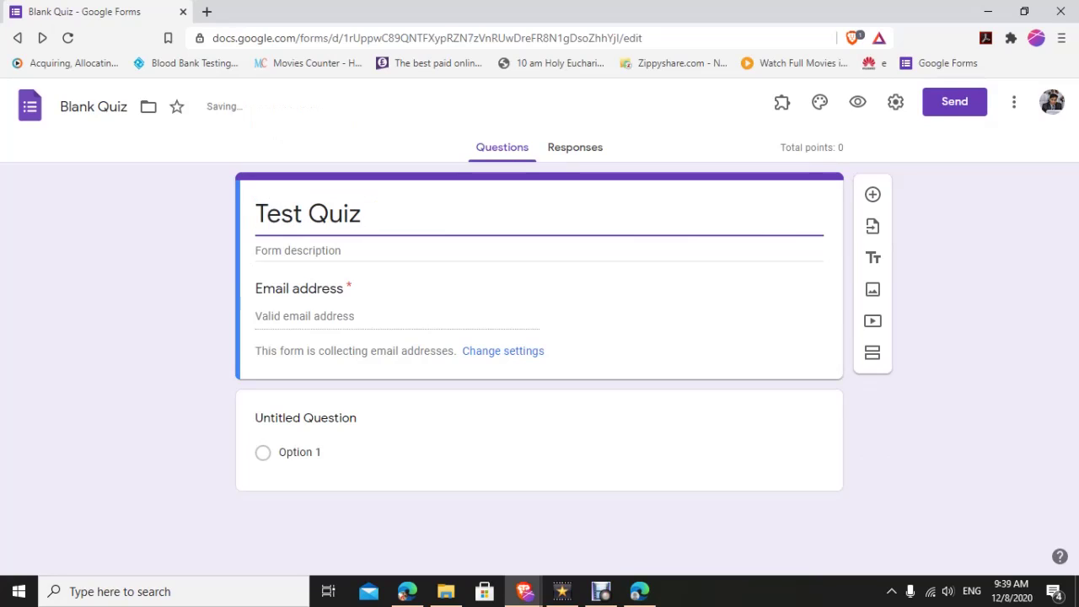
- Replace the form's title in the header section with "Programming"
{"action": "key", "text": "shift+Left"}
{"action": "key", "text": "shift+Left"}
{"action": "key", "text": "shift+Left"}
{"action": "key", "text": "shift+Left"}
{"action": "key", "text": "shift+Left"}
{"action": "key", "text": "shift+Left"}
{"action": "key", "text": "shift+Left"}
{"action": "key", "text": "shift+Left"}
{"action": "key", "text": "shift+Left"}
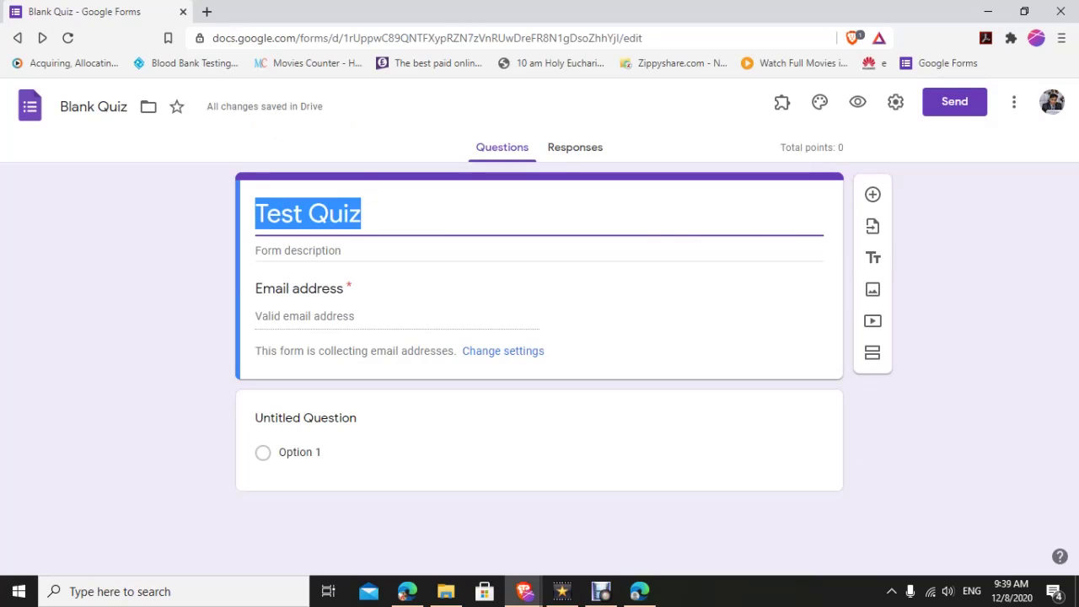
{"action": "type", "text": "Programming"}
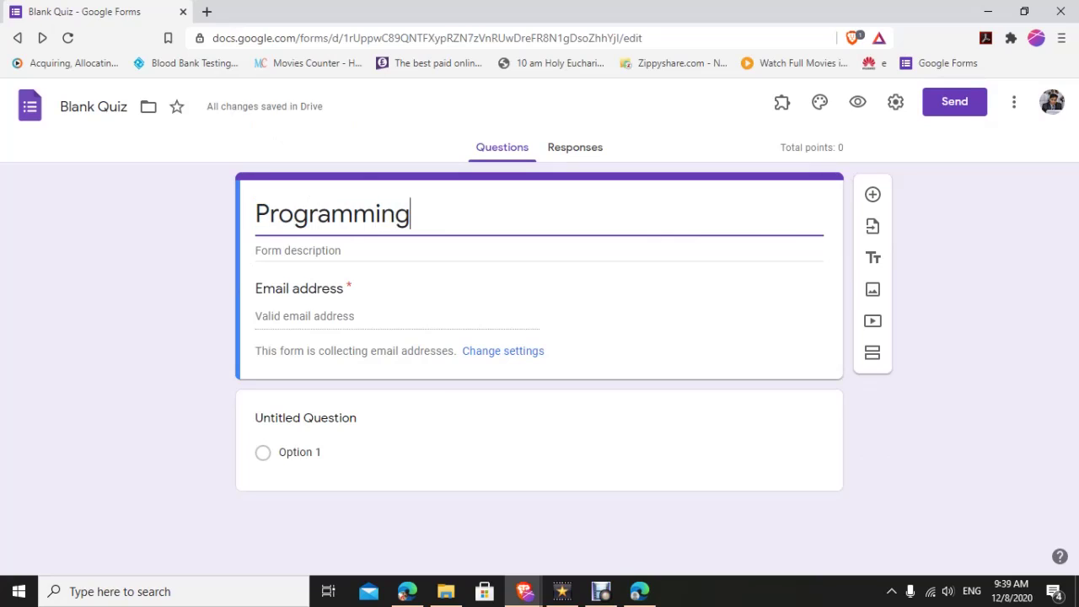
- Enter the form description "This quiz is about programming in python" under the title
{"action": "left_click", "coordinate": [540, 251]}
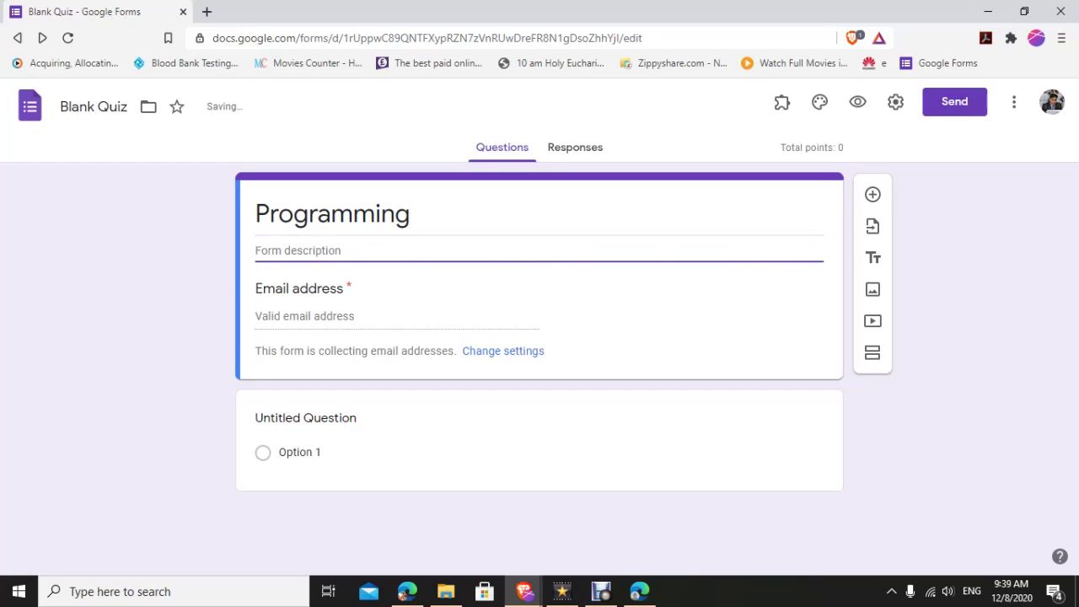
{"action": "type", "text": "This quiz"}
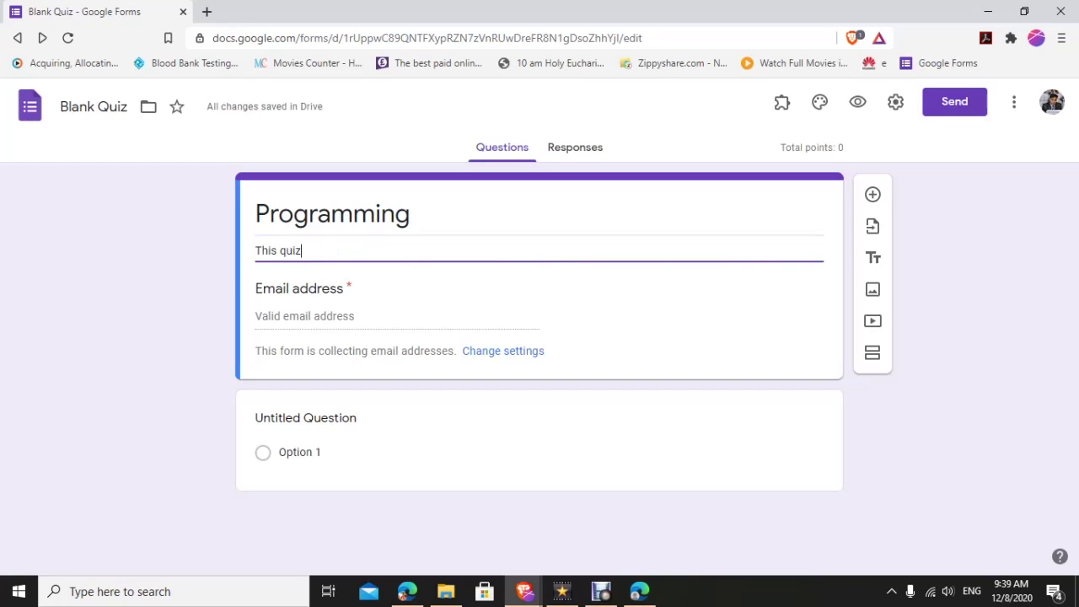
{"action": "type", "text": " is about pro"}
{"action": "key", "text": "BackSpace"}
{"action": "key", "text": "BackSpace"}
{"action": "type", "text": "rogar"}
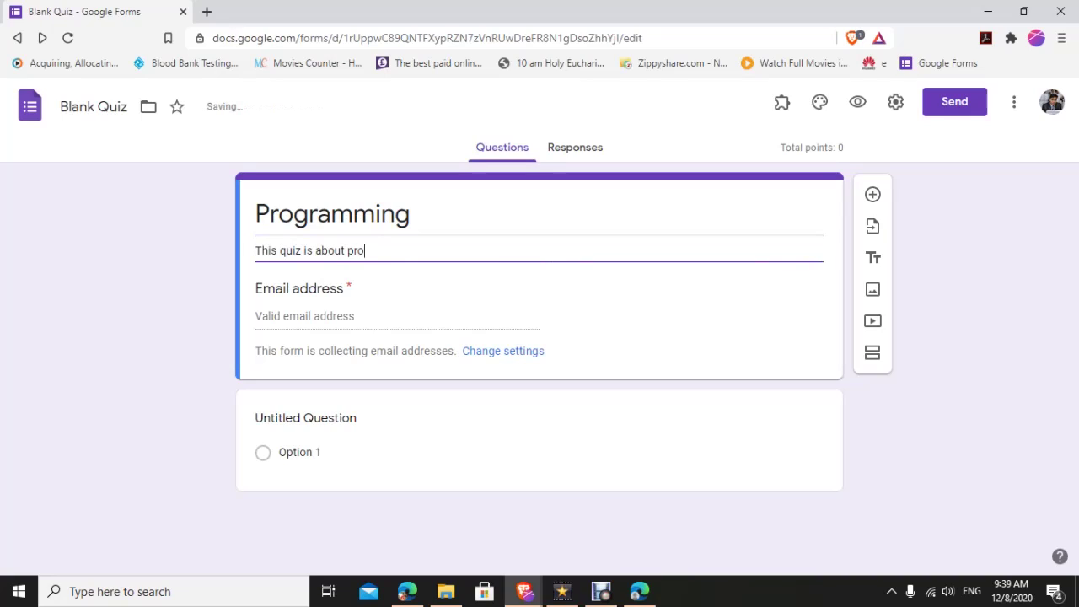
{"action": "key", "text": "BackSpace"}
{"action": "key", "text": "BackSpace"}
{"action": "type", "text": "ramming "}
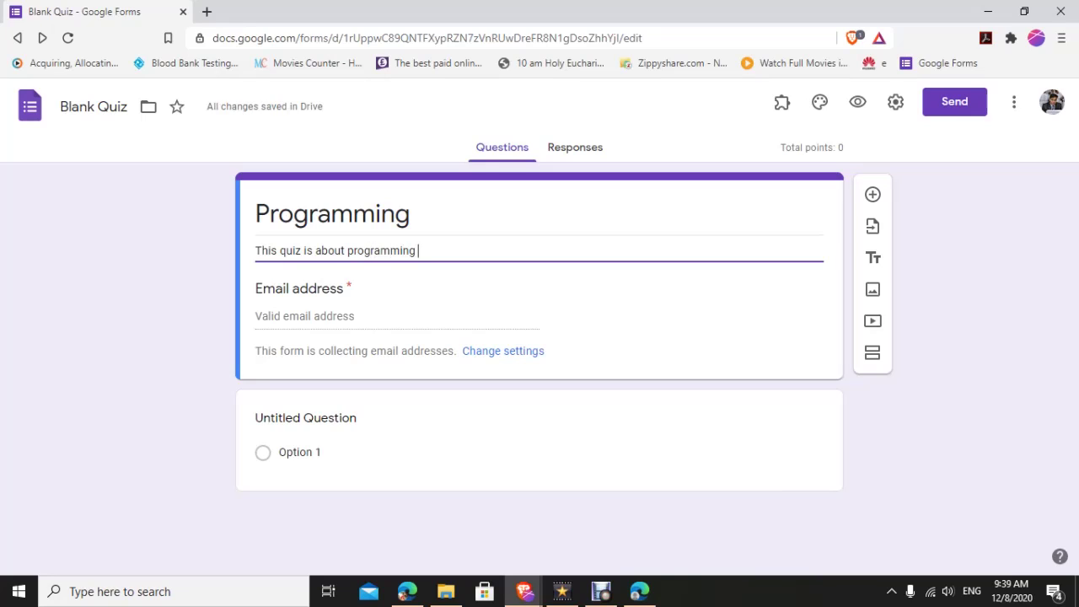
{"action": "type", "text": "in python"}
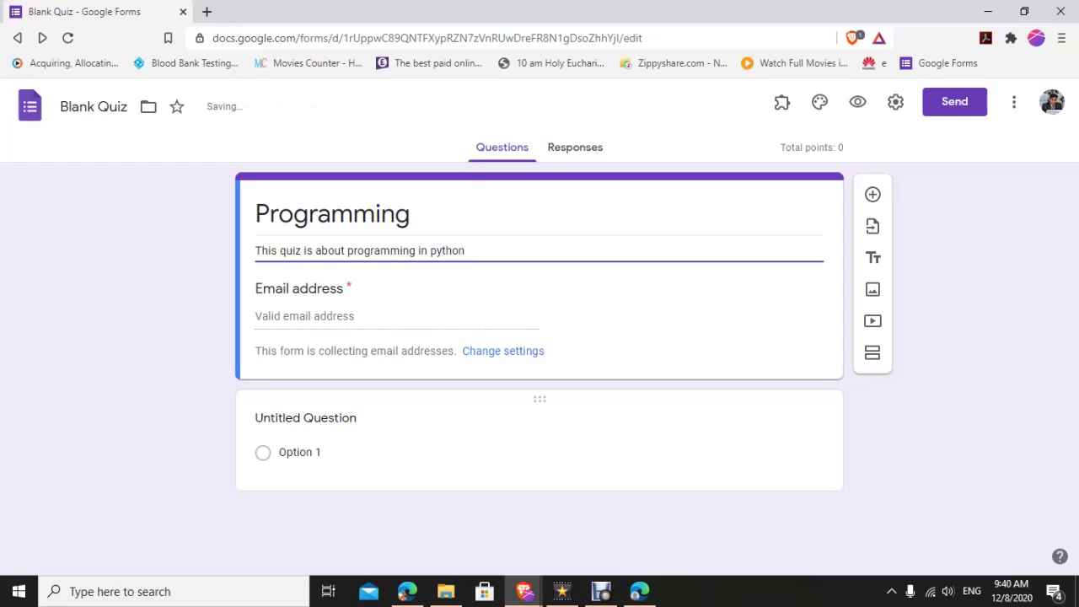
- Write the first question as "Which of the following is a mutable object?" and keep its type as Multiple choice
{"action": "left_click", "coordinate": [305, 417]}
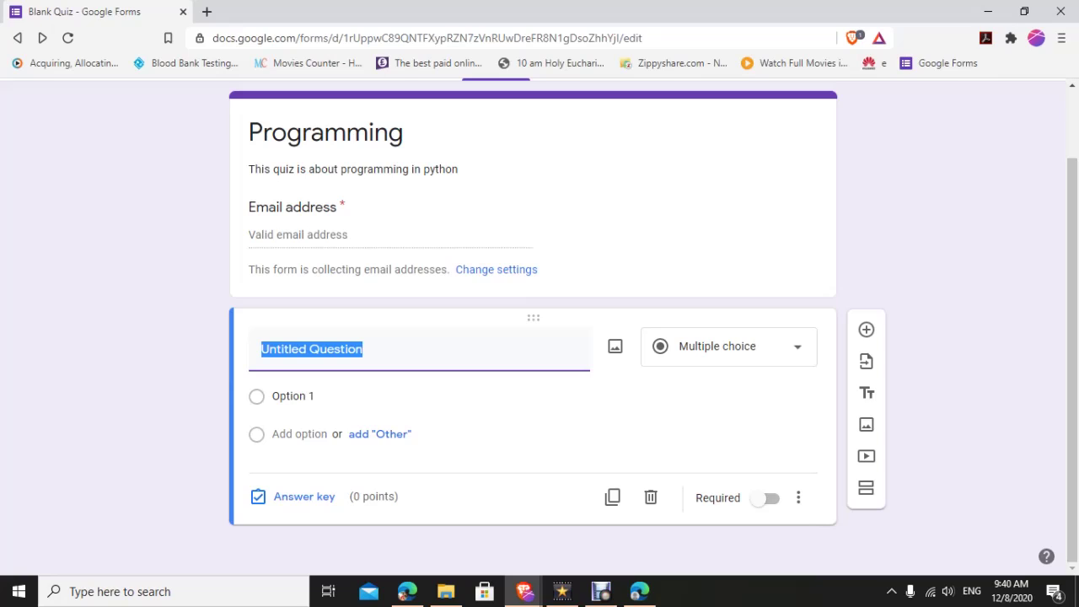
{"action": "type", "text": "Which o"}
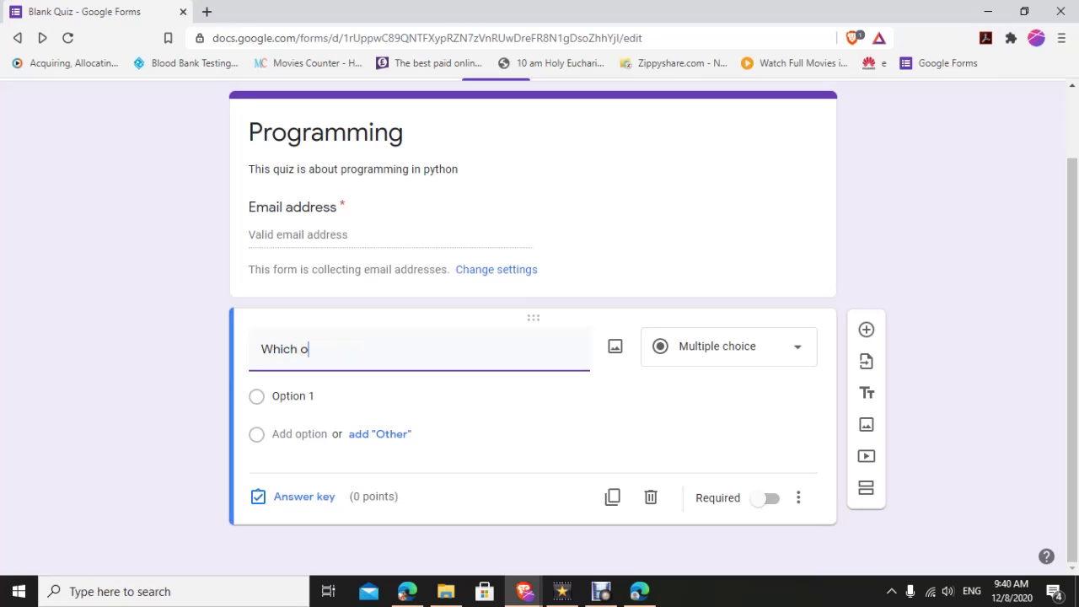
{"action": "type", "text": "f the following is"}
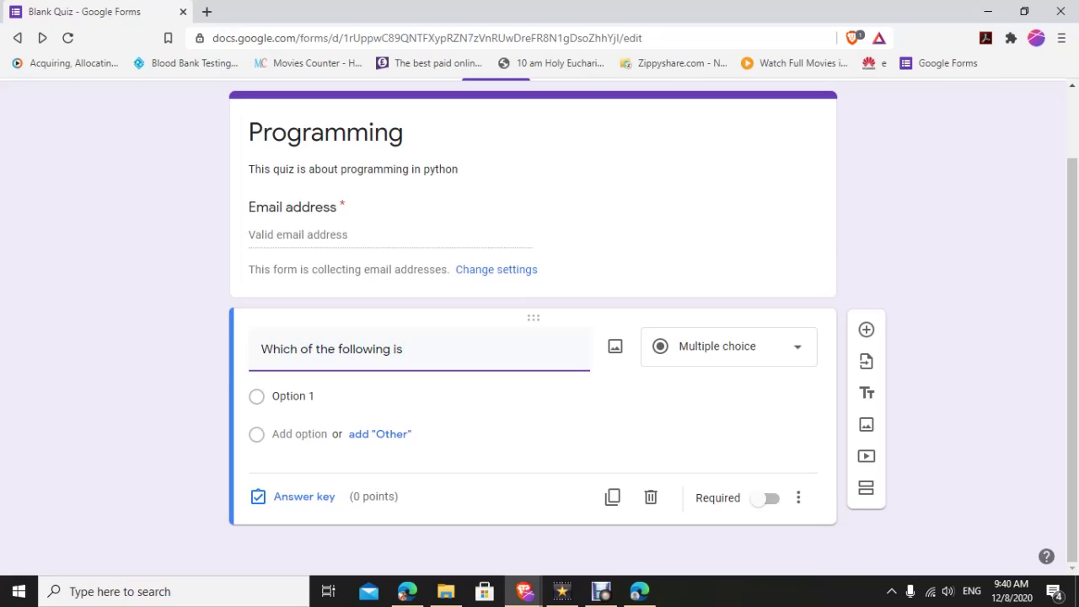
{"action": "type", "text": " a mutable object"}
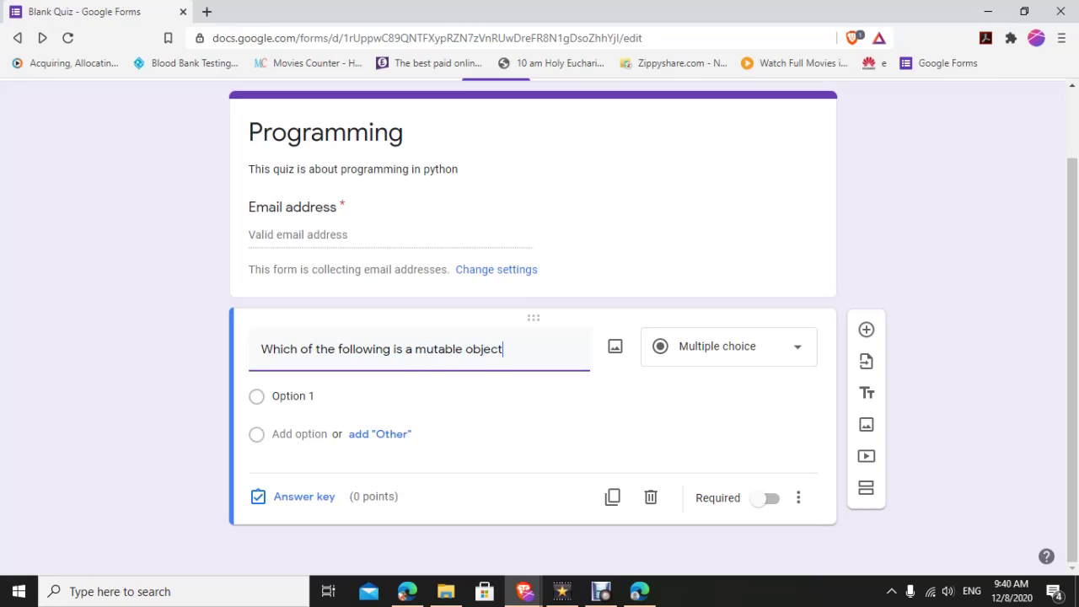
{"action": "type", "text": "?"}
{"action": "left_click", "coordinate": [729, 345]}
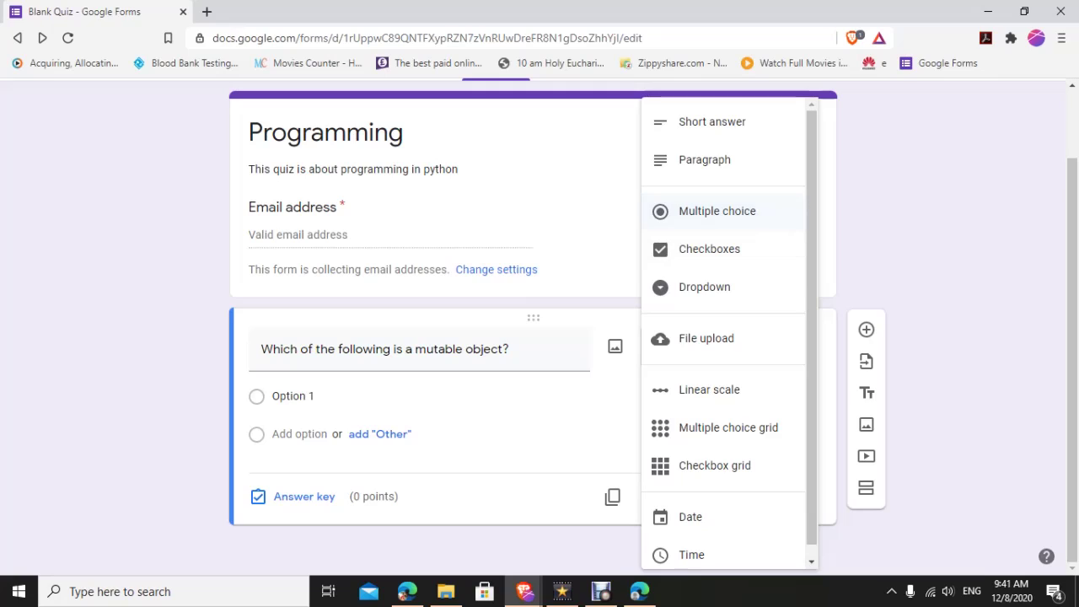
{"action": "left_click", "coordinate": [718, 212]}
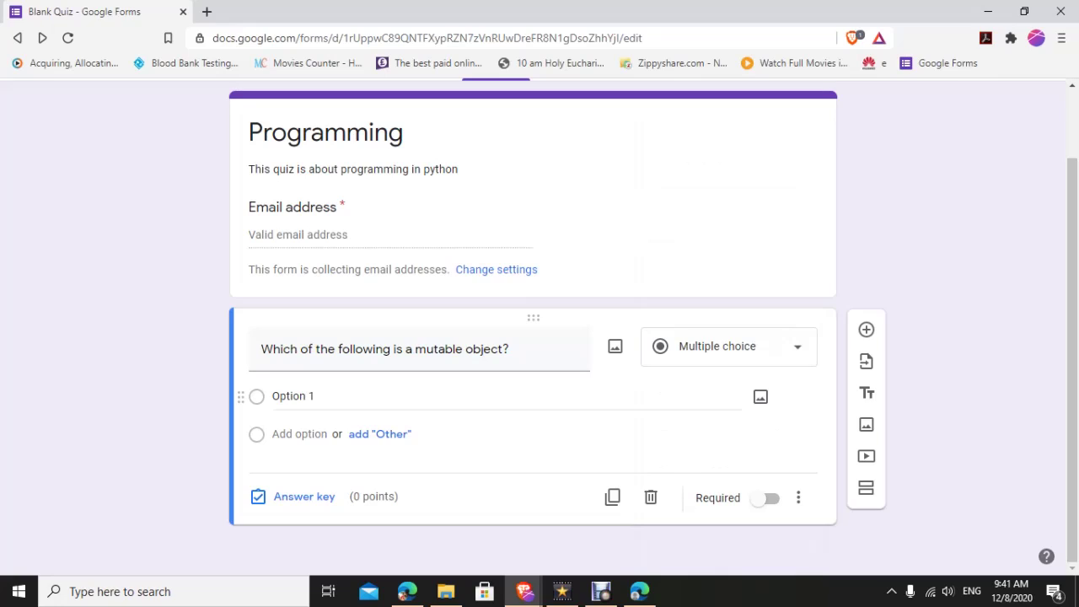
- Give the mutable object question four answer options: String, List, Tuple and Numbers
{"action": "left_click", "coordinate": [293, 396]}
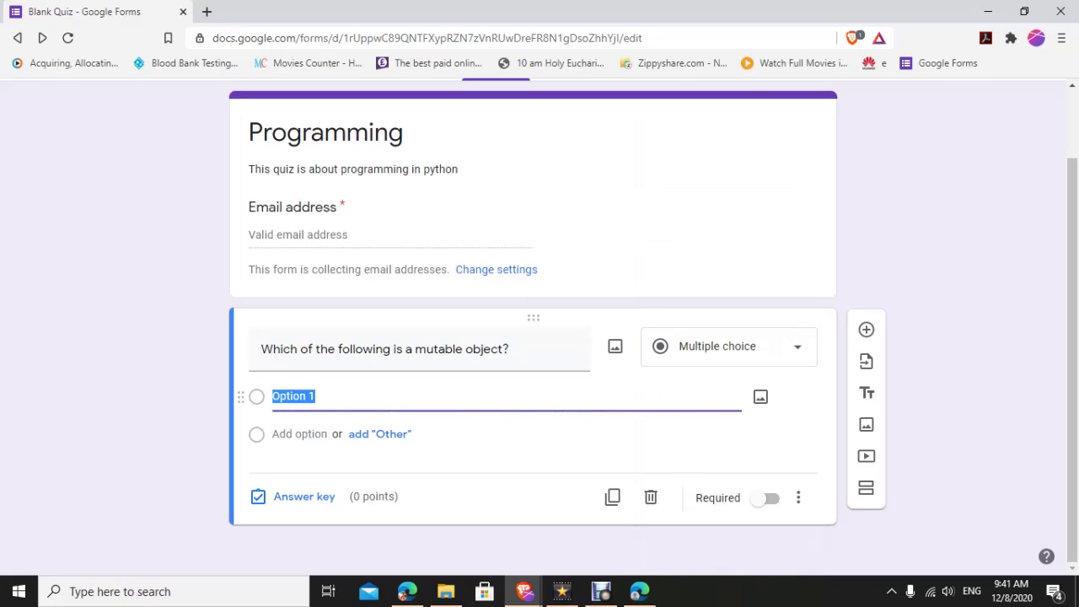
{"action": "type", "text": "String"}
{"action": "key", "text": "Return"}
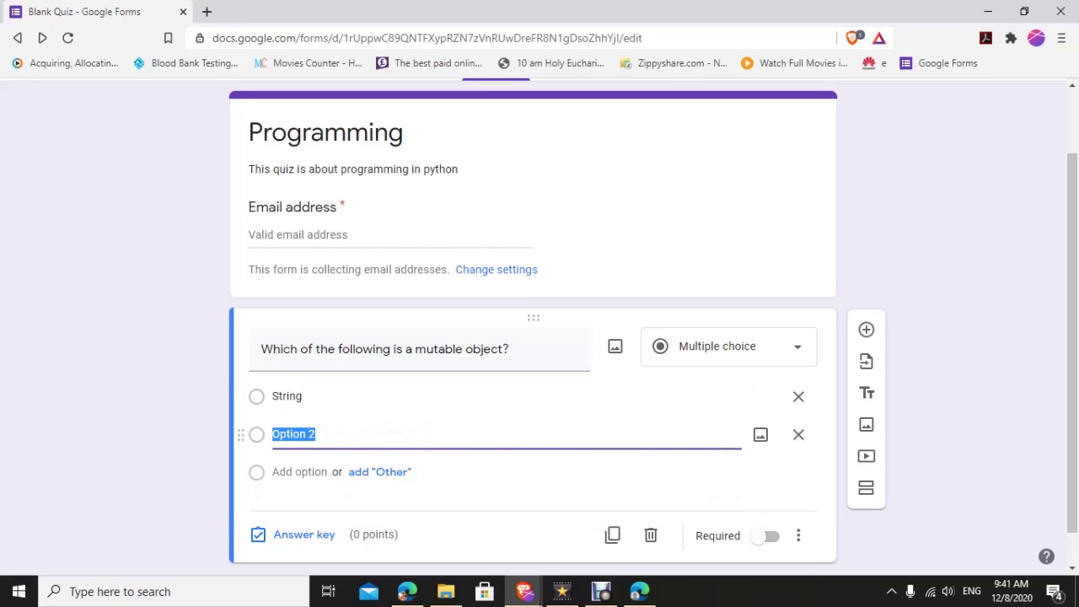
{"action": "type", "text": "List"}
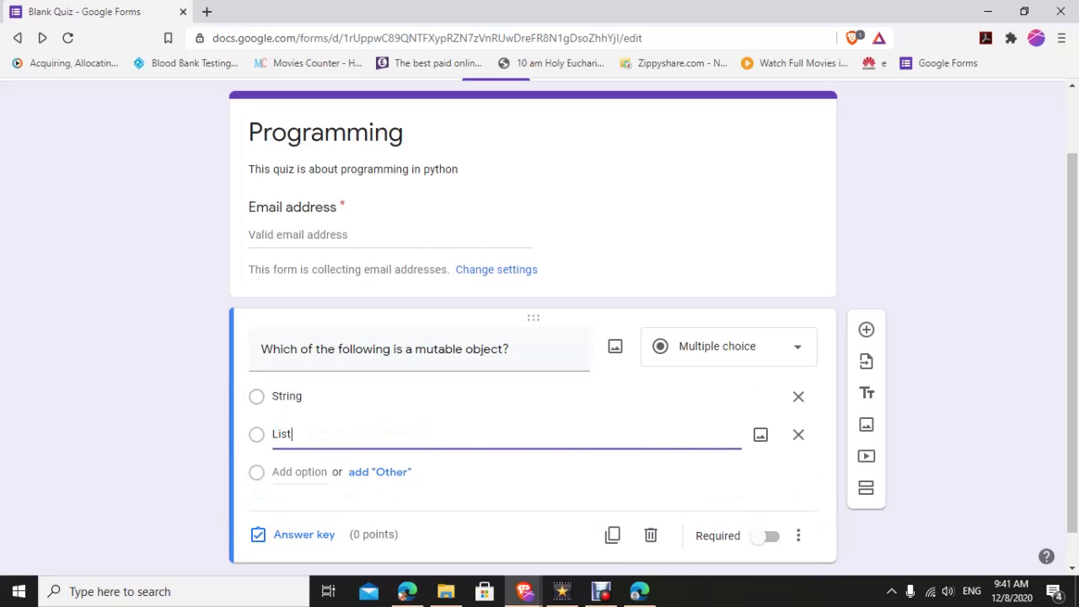
{"action": "key", "text": "Return"}
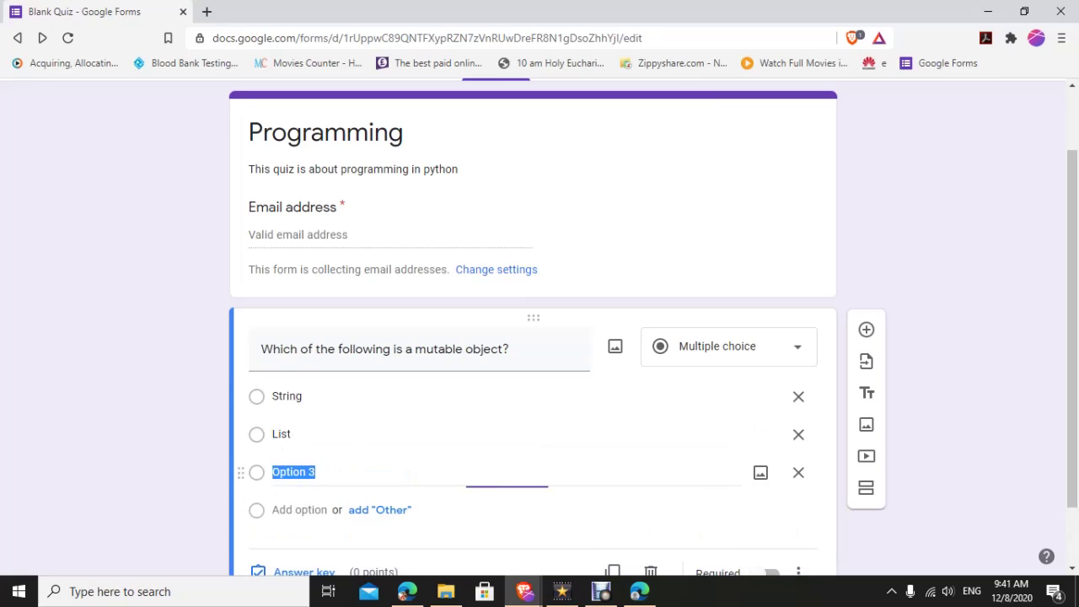
{"action": "type", "text": "Tuple"}
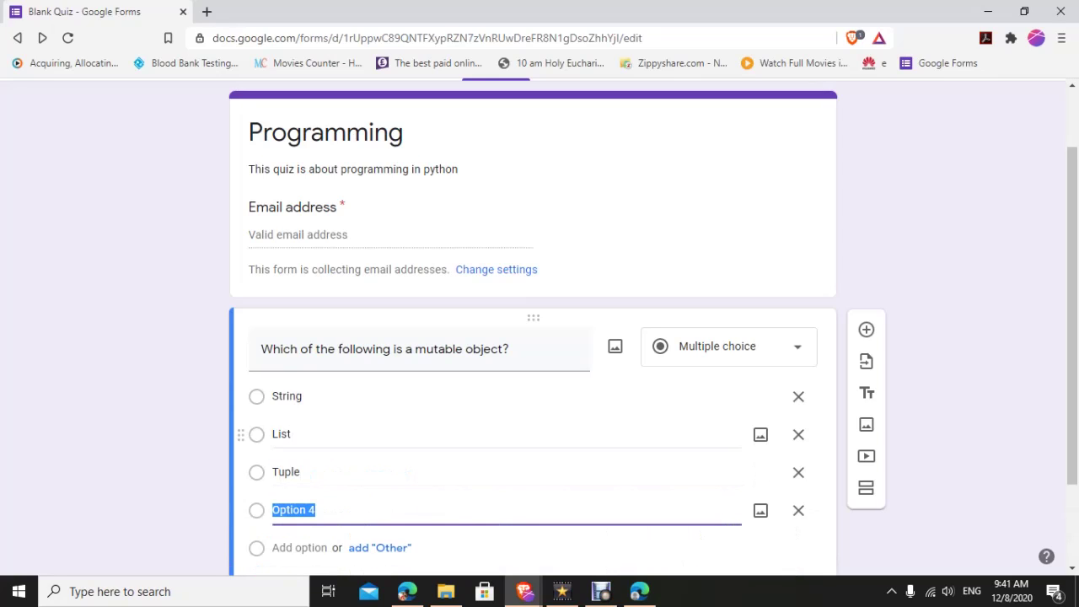
{"action": "type", "text": "Numbers"}
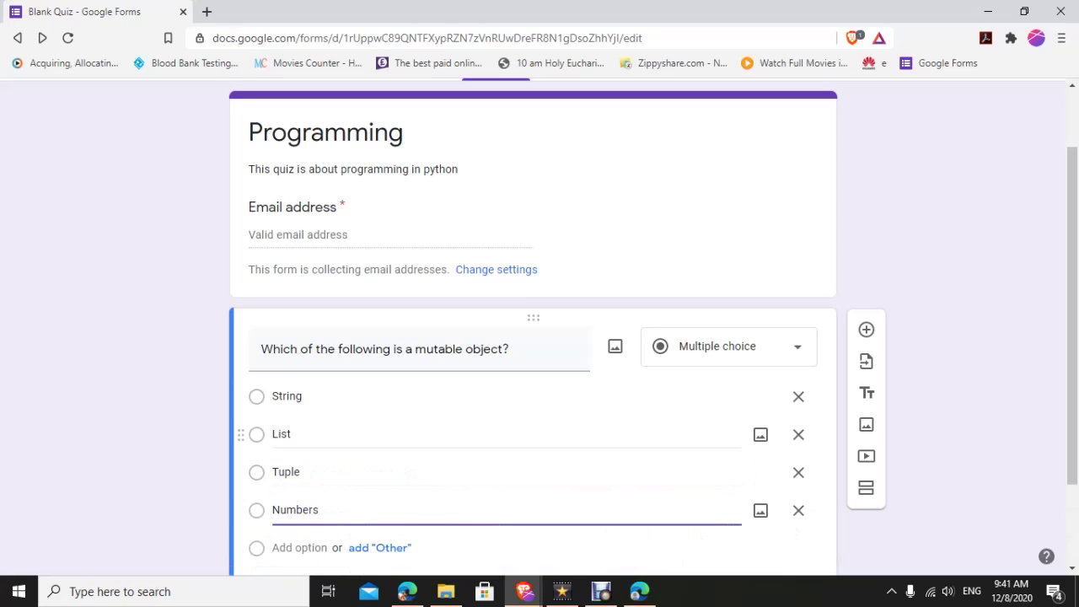
- Mark List as the correct answer worth 1 point in the answer key, and switch the question's Required setting on and back off
{"action": "scroll", "coordinate": [539, 317], "scroll_direction": "down", "scroll_amount": 1}
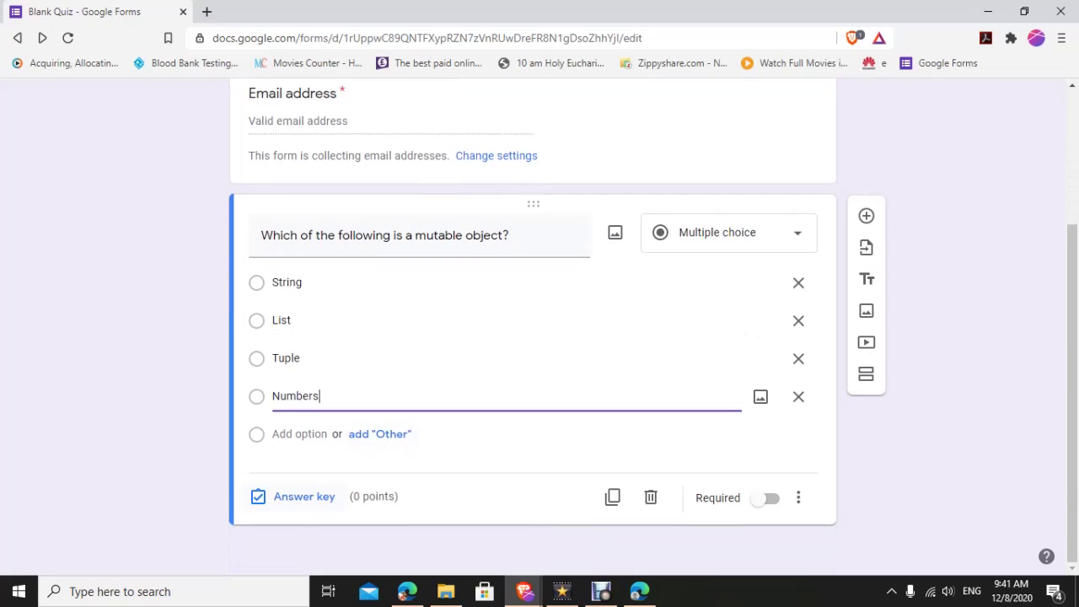
{"action": "left_click", "coordinate": [295, 497]}
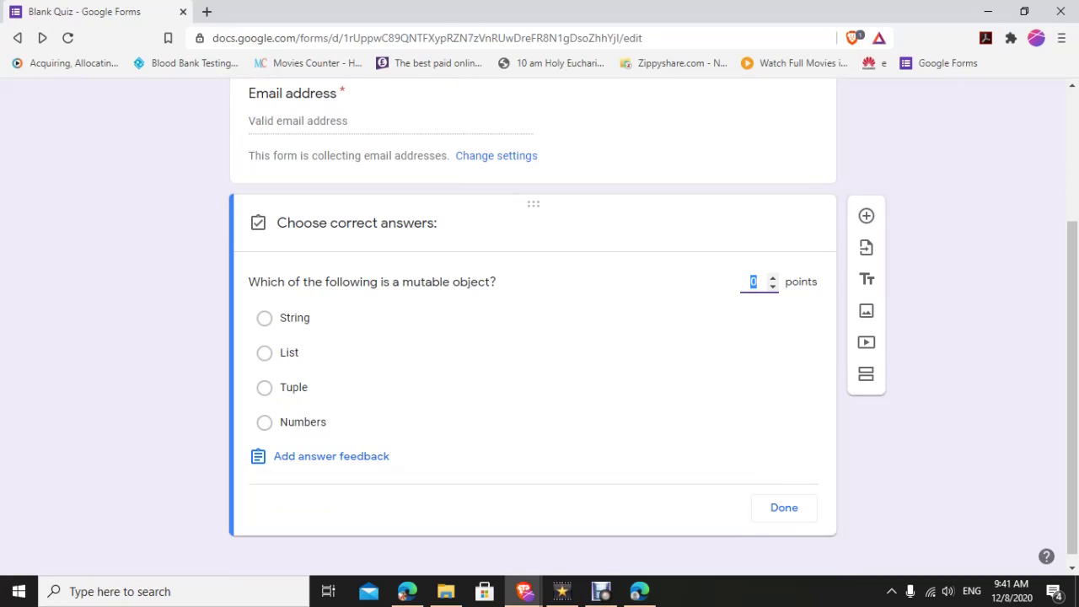
{"action": "left_click", "coordinate": [264, 352]}
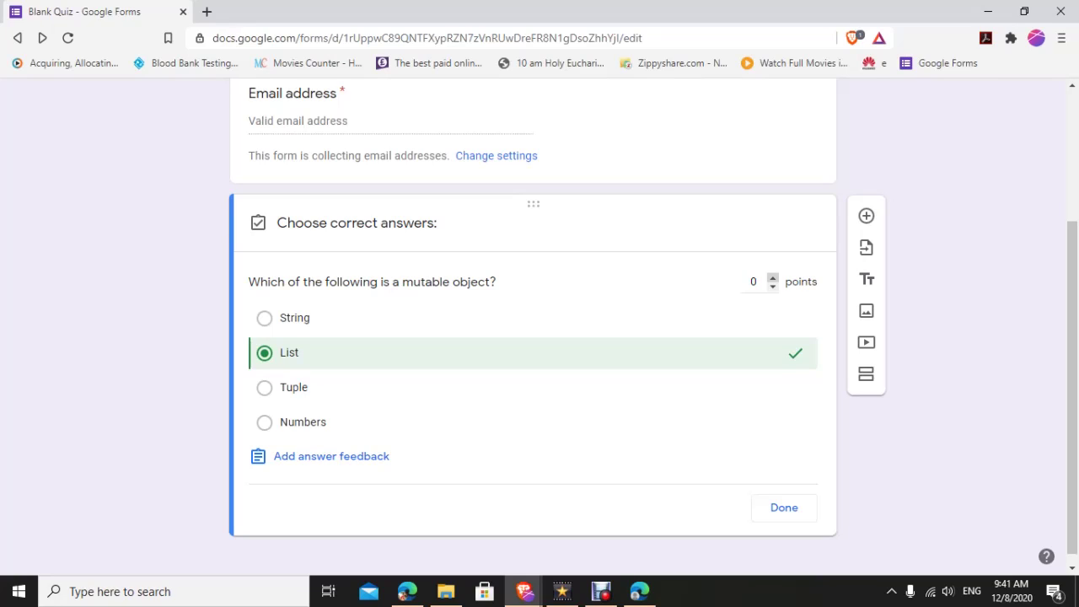
{"action": "left_click", "coordinate": [773, 276]}
{"action": "left_click", "coordinate": [783, 507]}
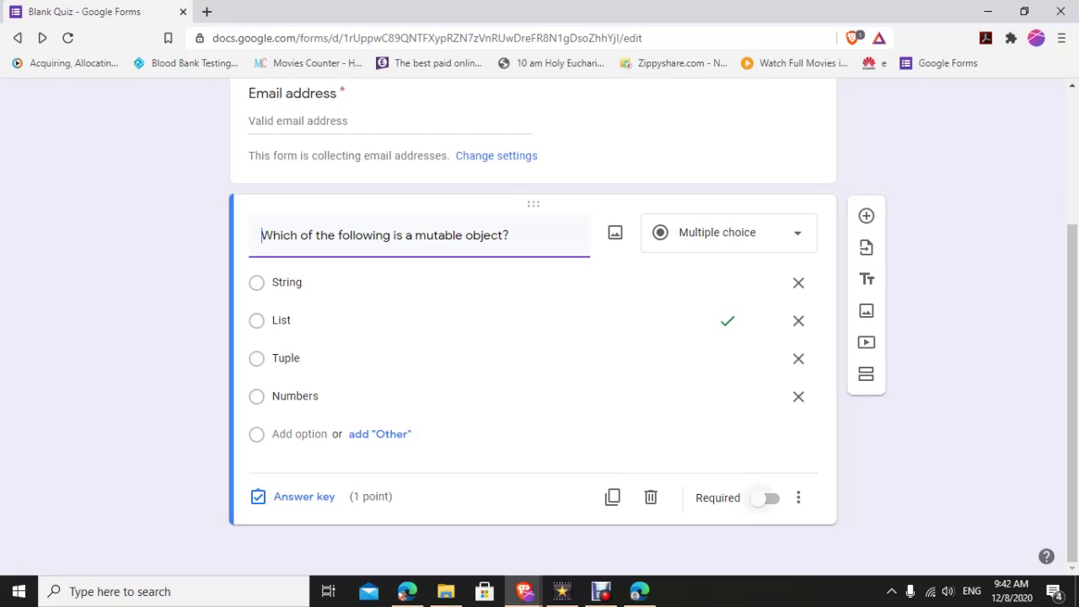
{"action": "left_click", "coordinate": [765, 497]}
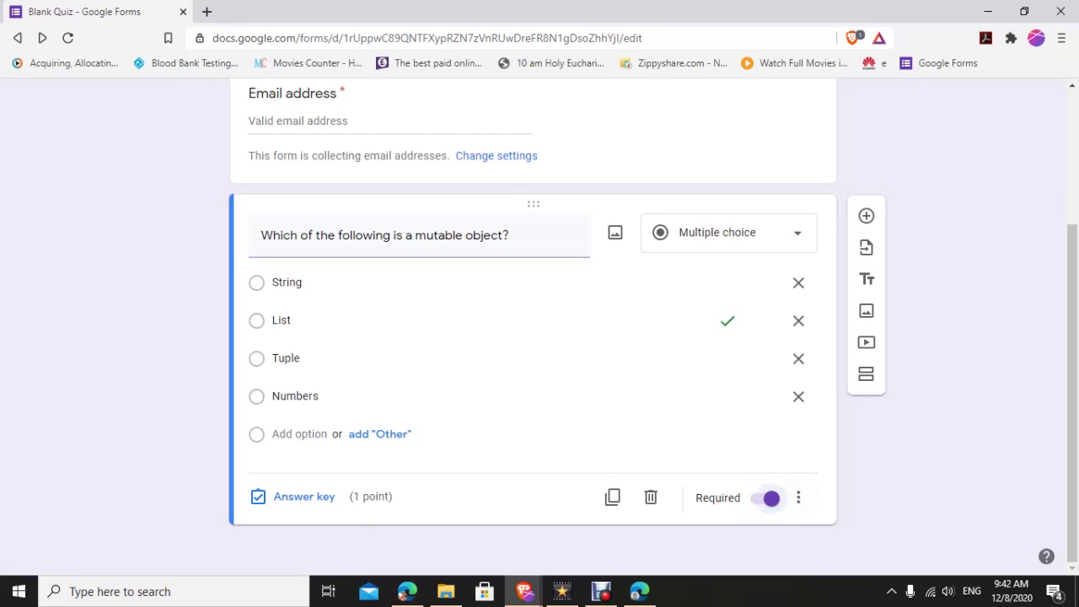
{"action": "left_click", "coordinate": [769, 498]}
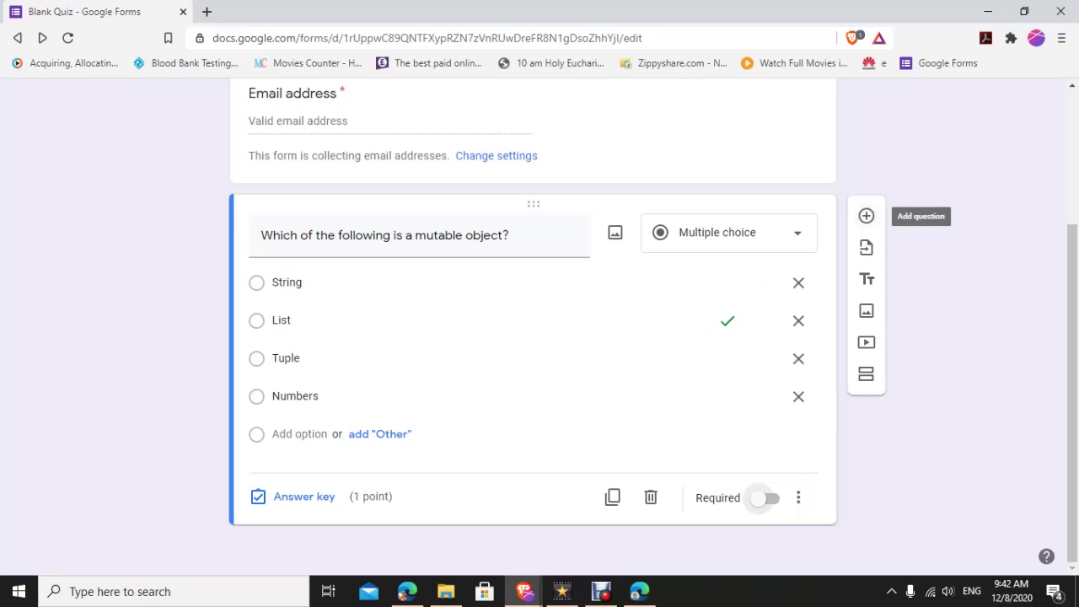
- Add a second multiple-choice question reading "Which of the following is a list?"
{"action": "left_click", "coordinate": [865, 216]}
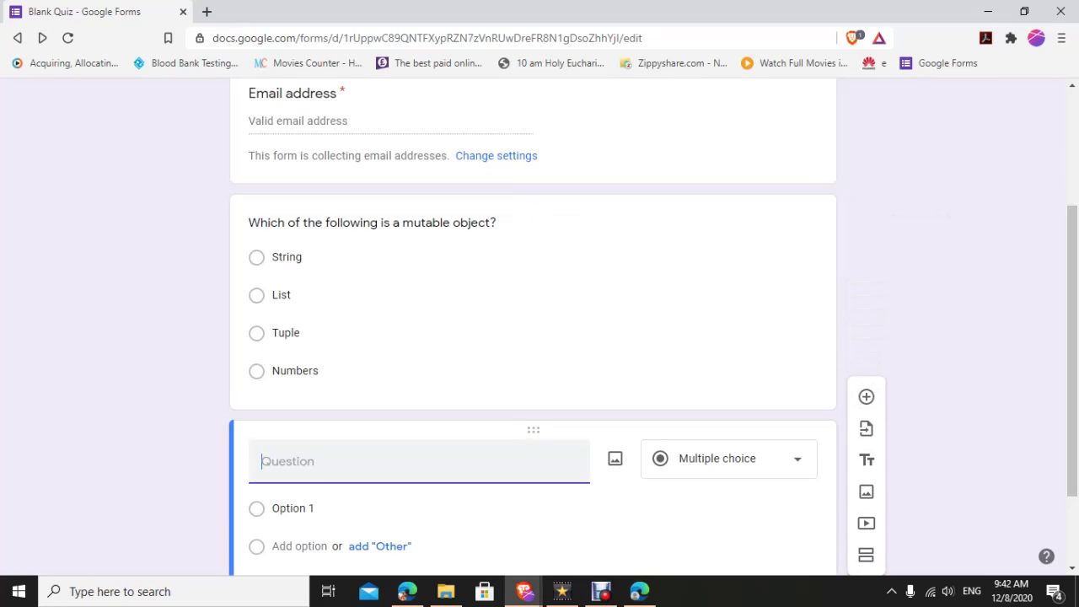
{"action": "type", "text": "Which of the following is "}
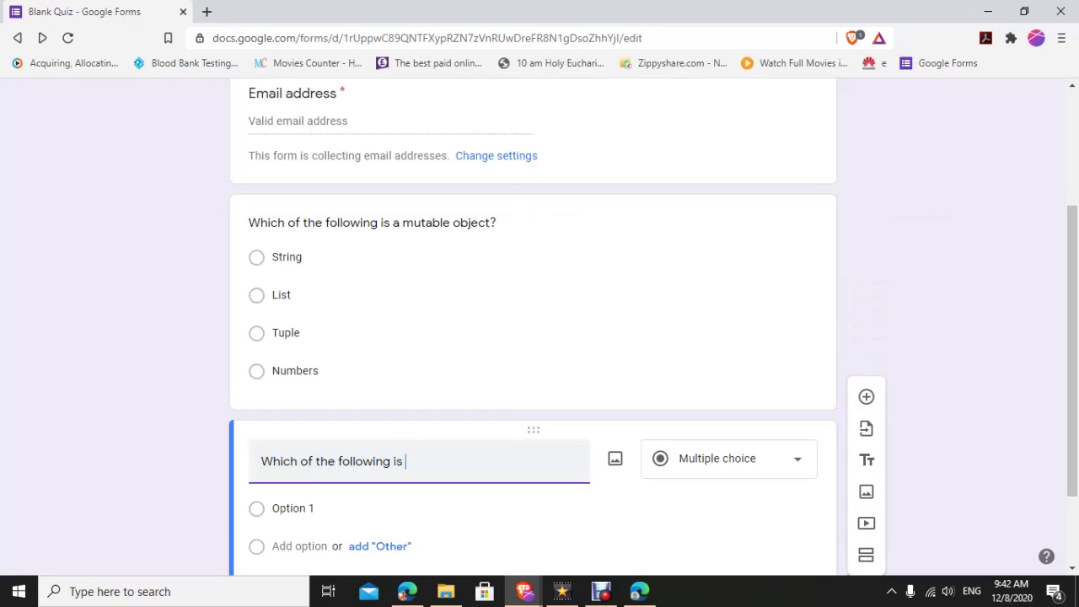
{"action": "type", "text": "a list"}
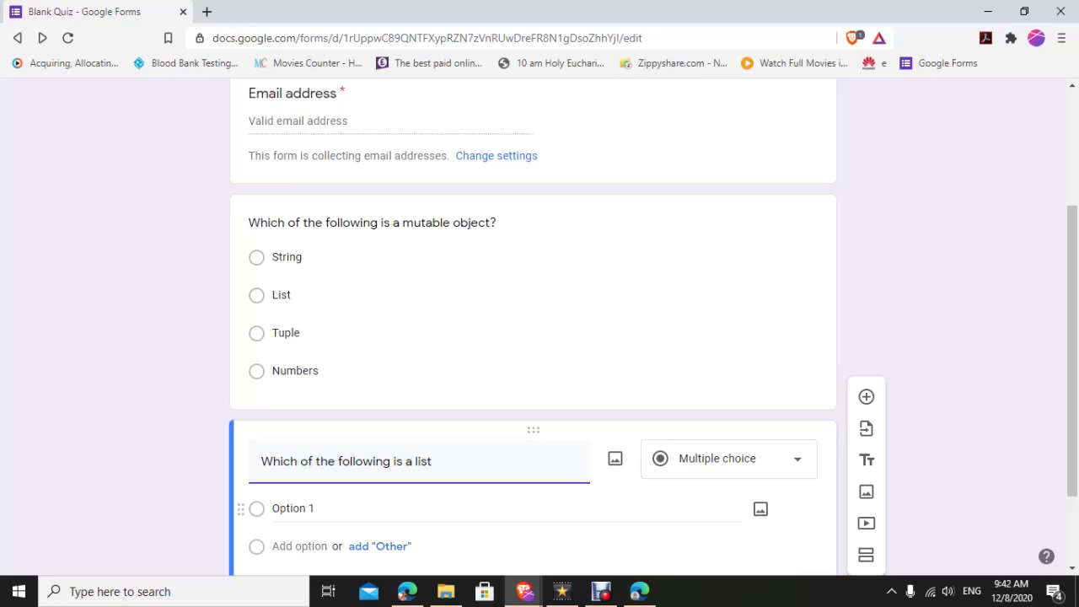
{"action": "left_click", "coordinate": [293, 509]}
{"action": "triple_click", "coordinate": [345, 461]}
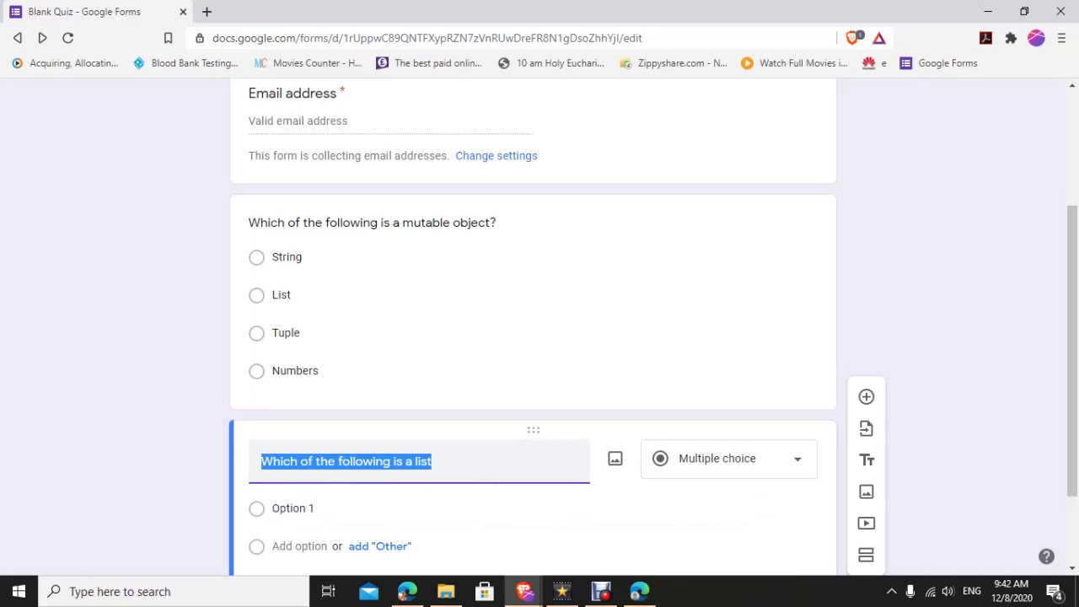
{"action": "key", "text": "End"}
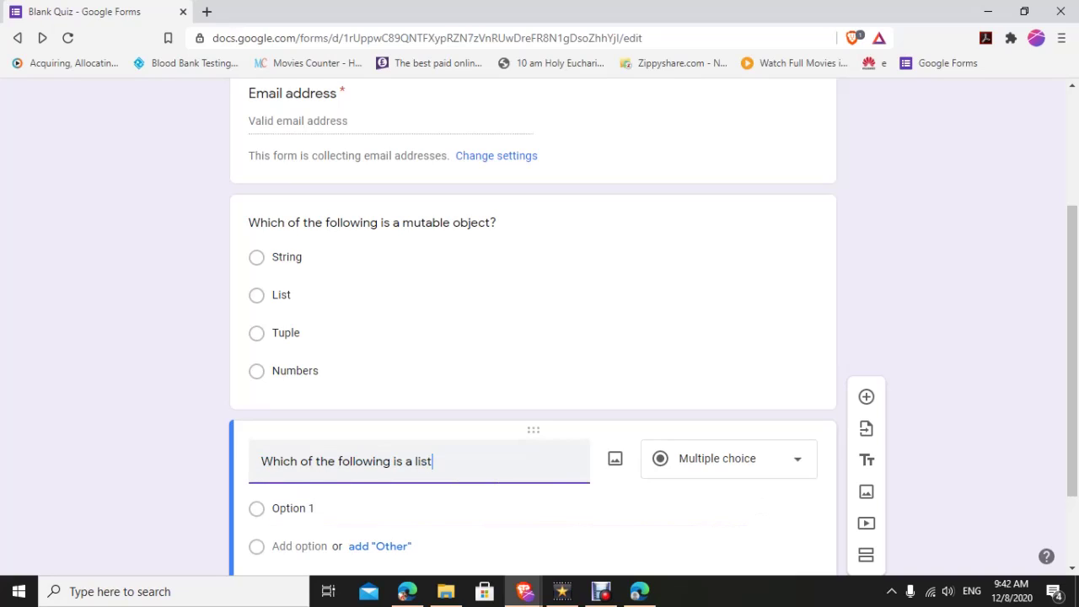
{"action": "type", "text": "?"}
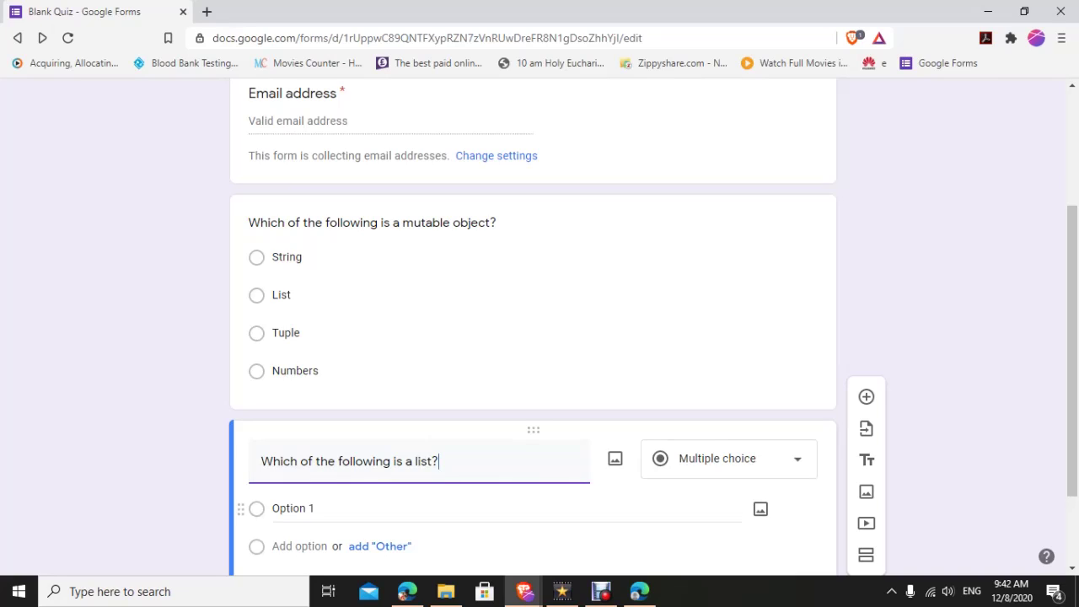
- Enter (1,2,3) and {1,2,3} as the first two answer options of the list question
{"action": "left_click", "coordinate": [292, 508]}
{"action": "type", "text": "("}
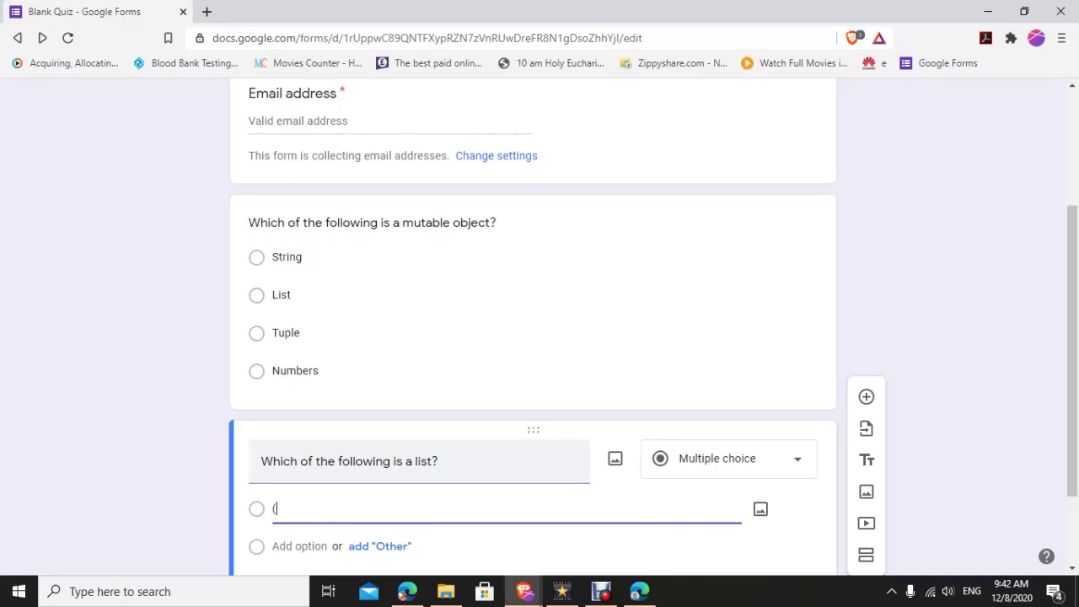
{"action": "type", "text": "1,2,3)"}
{"action": "key", "text": "Return"}
{"action": "type", "text": "(1,2,3"}
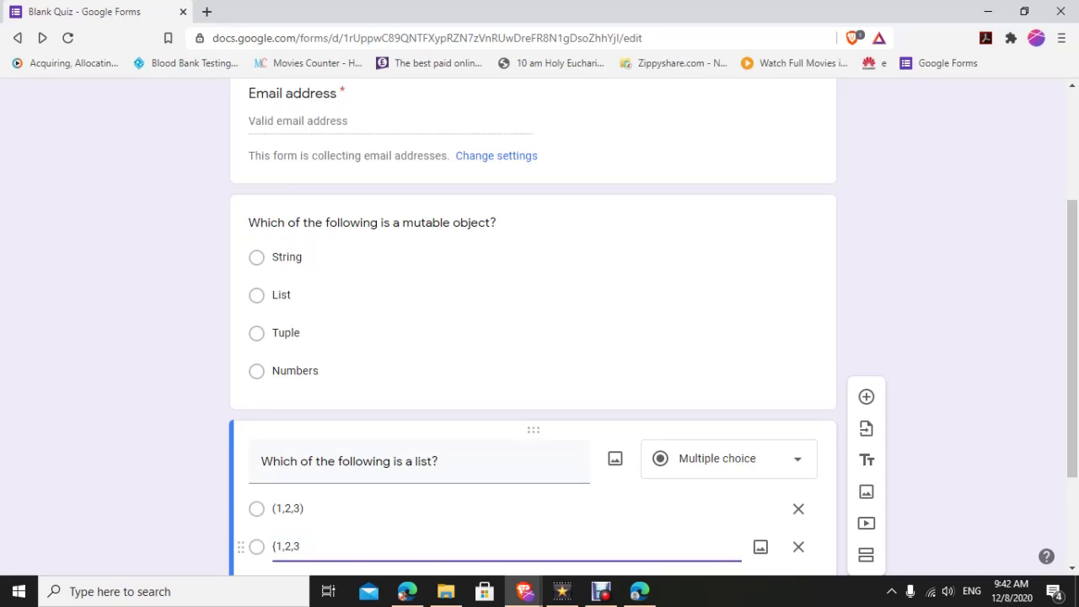
{"action": "type", "text": ")"}
- Add [1,2,3] and '1,2,3' as the third and fourth answer options of the list question
{"action": "scroll", "coordinate": [539, 338], "scroll_direction": "down", "scroll_amount": 2}
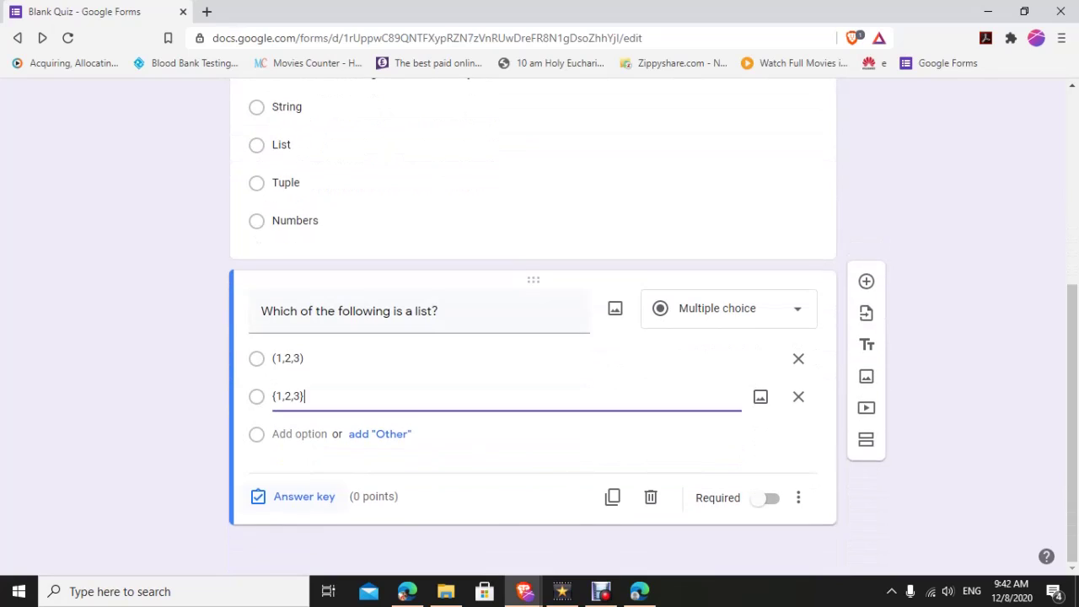
{"action": "key", "text": "Return"}
{"action": "type", "text": "["}
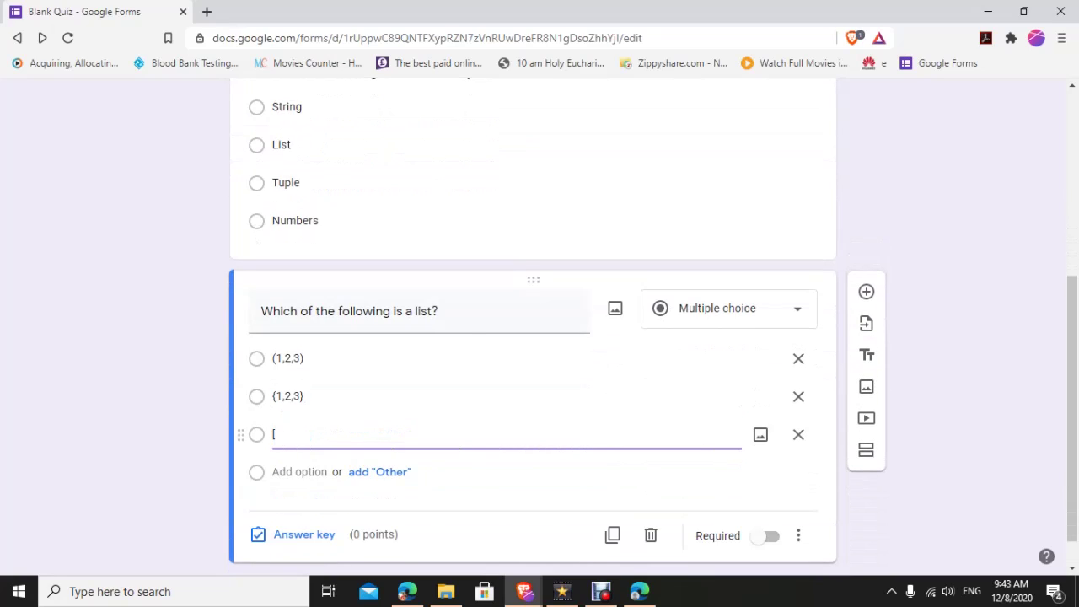
{"action": "type", "text": "1,2,3]"}
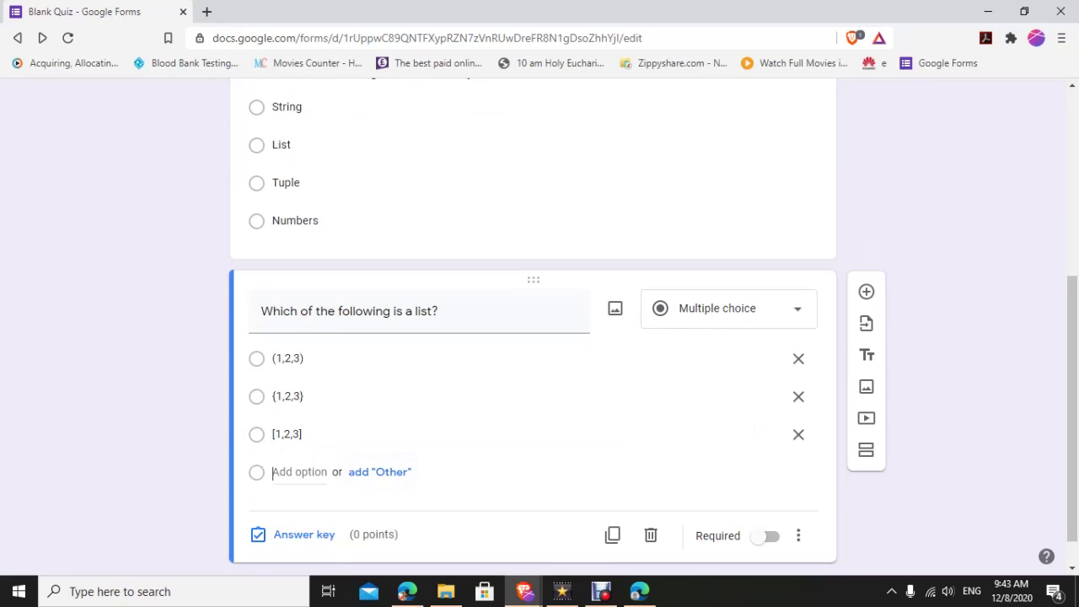
{"action": "key", "text": "Return"}
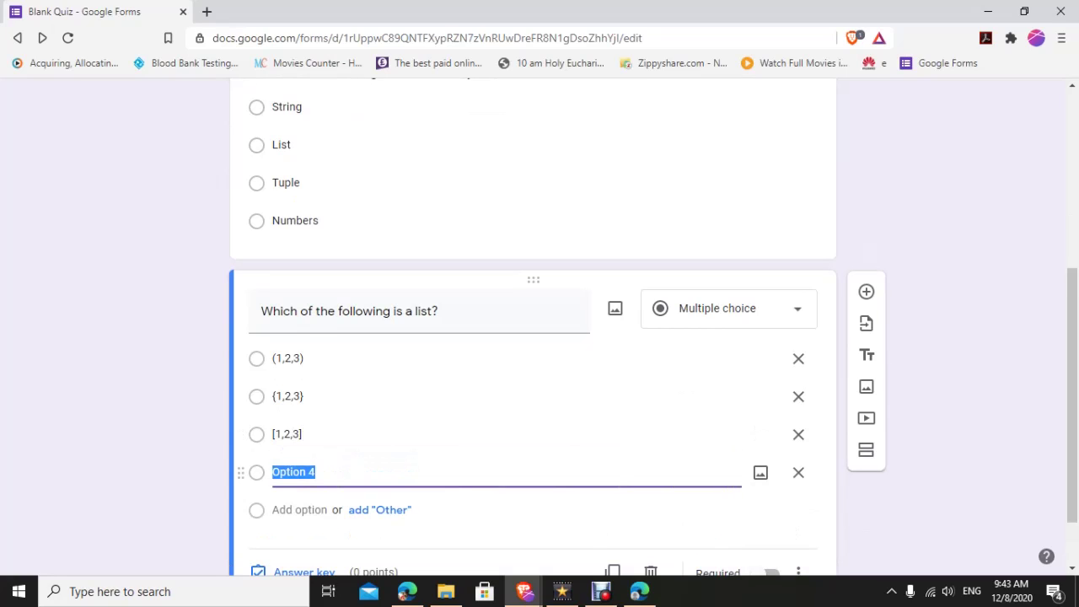
{"action": "type", "text": "'1,2,3"}
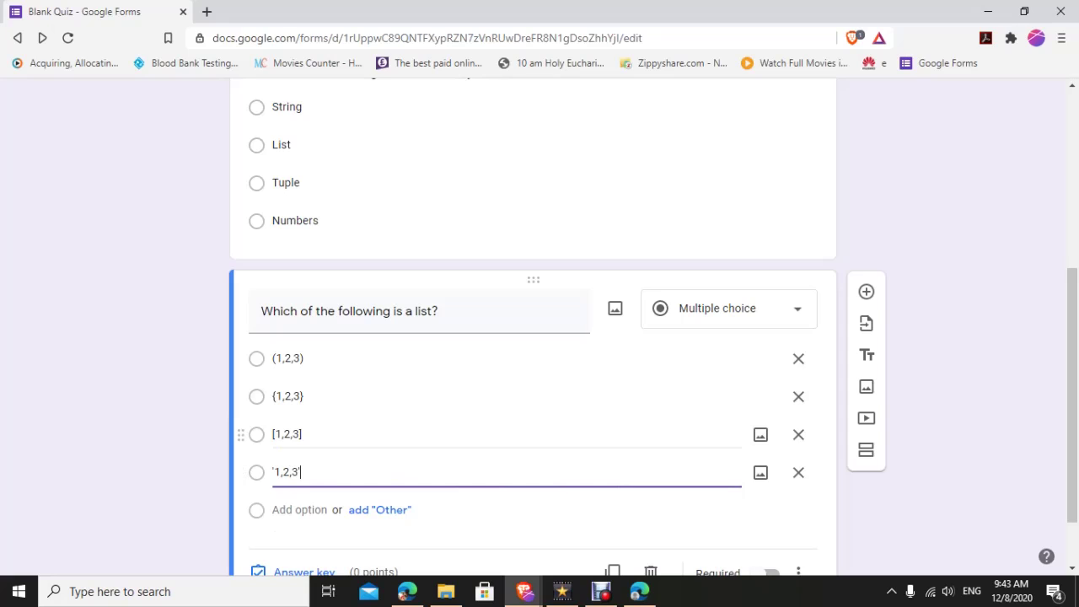
{"action": "scroll", "coordinate": [506, 396], "scroll_direction": "down", "scroll_amount": 1}
{"action": "type", "text": "'"}
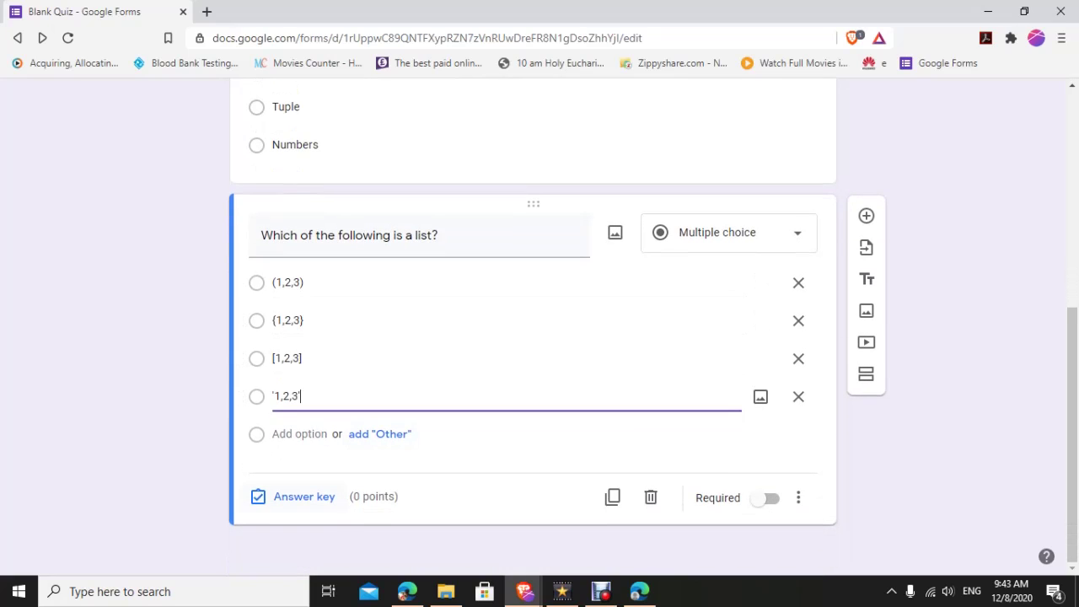
- Mark [1,2,3] as the correct answer to the list question in the answer key, worth 1 point
{"action": "left_click", "coordinate": [299, 496]}
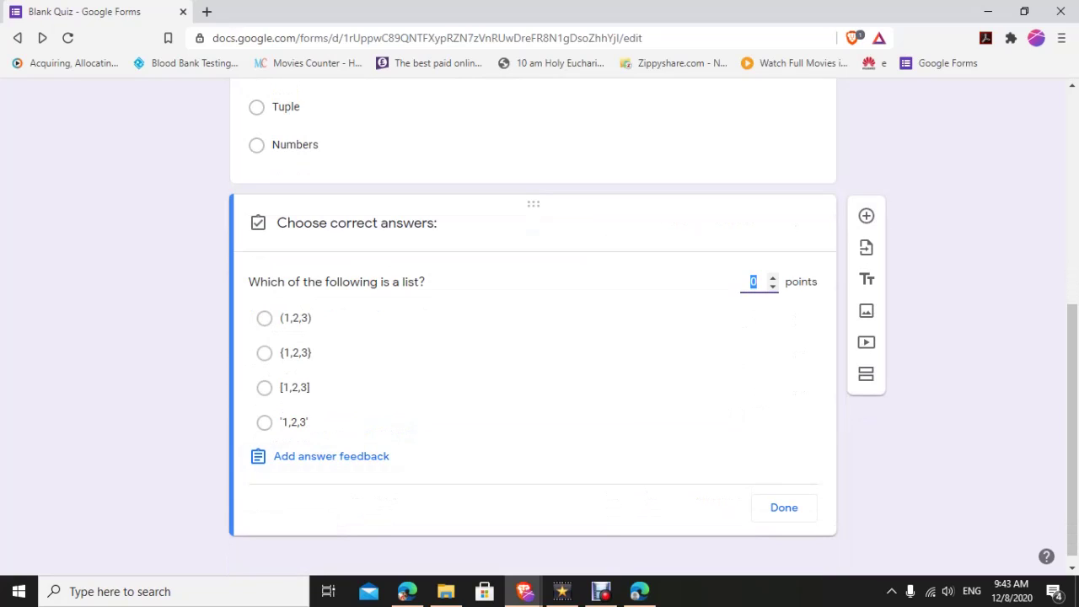
{"action": "left_click", "coordinate": [264, 386]}
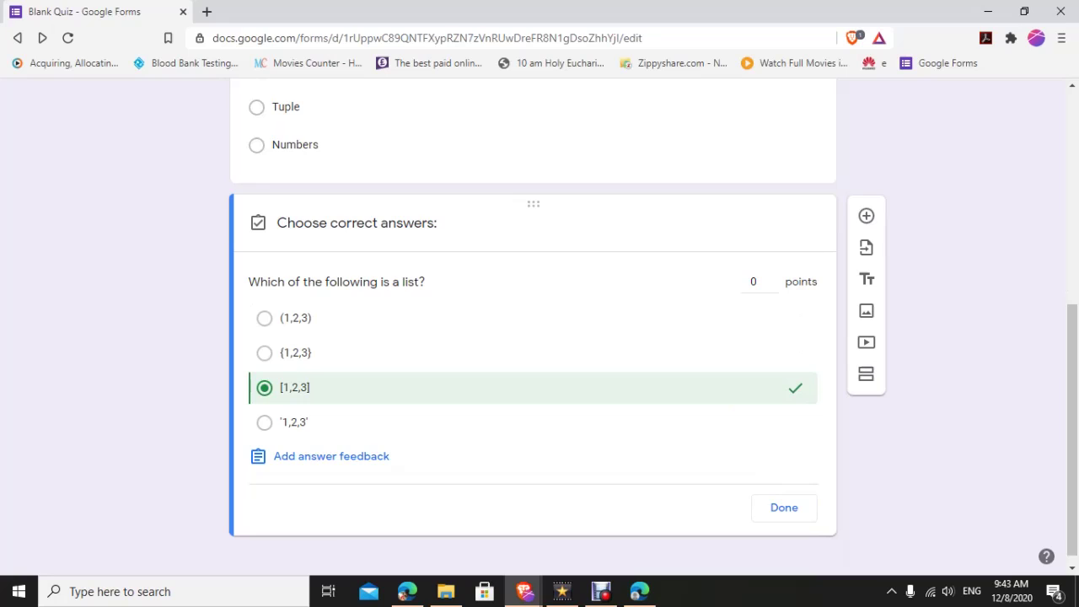
{"action": "left_click", "coordinate": [772, 277]}
{"action": "left_click", "coordinate": [784, 507]}
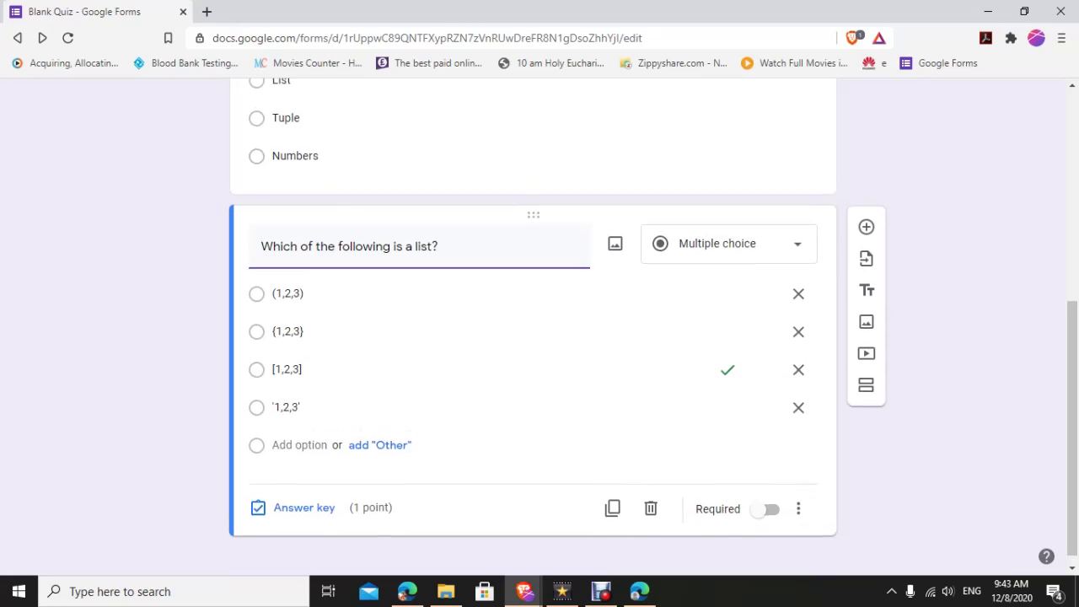
- Open the form's sending options, choose sharing by link, shorten the URL and copy it
{"action": "scroll", "coordinate": [533, 337], "scroll_direction": "up", "scroll_amount": 5}
{"action": "scroll", "coordinate": [539, 337], "scroll_direction": "up", "scroll_amount": 1}
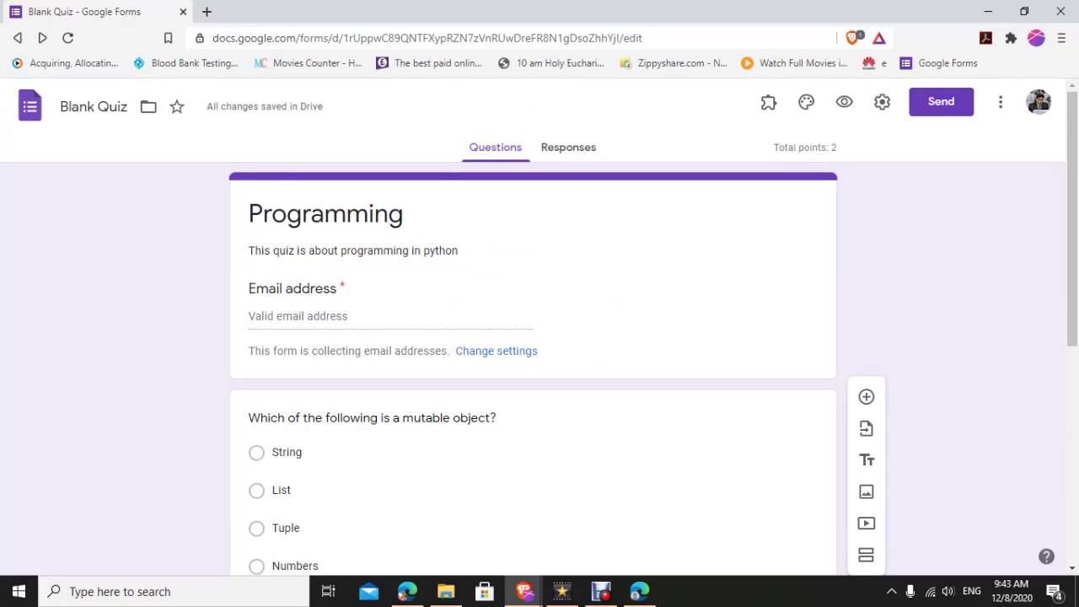
{"action": "left_click", "coordinate": [941, 102]}
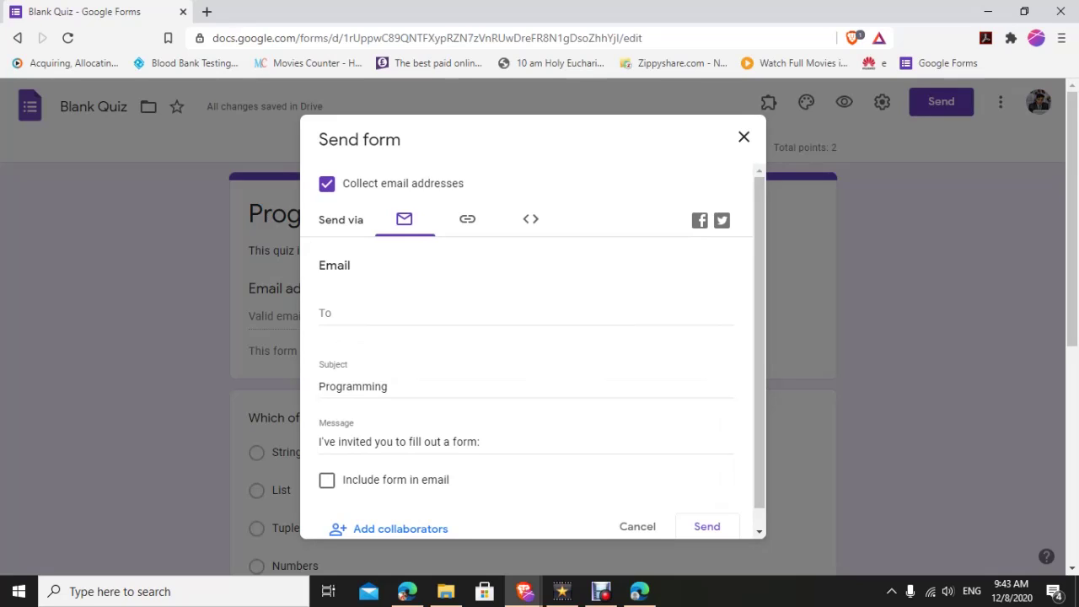
{"action": "left_click", "coordinate": [320, 314]}
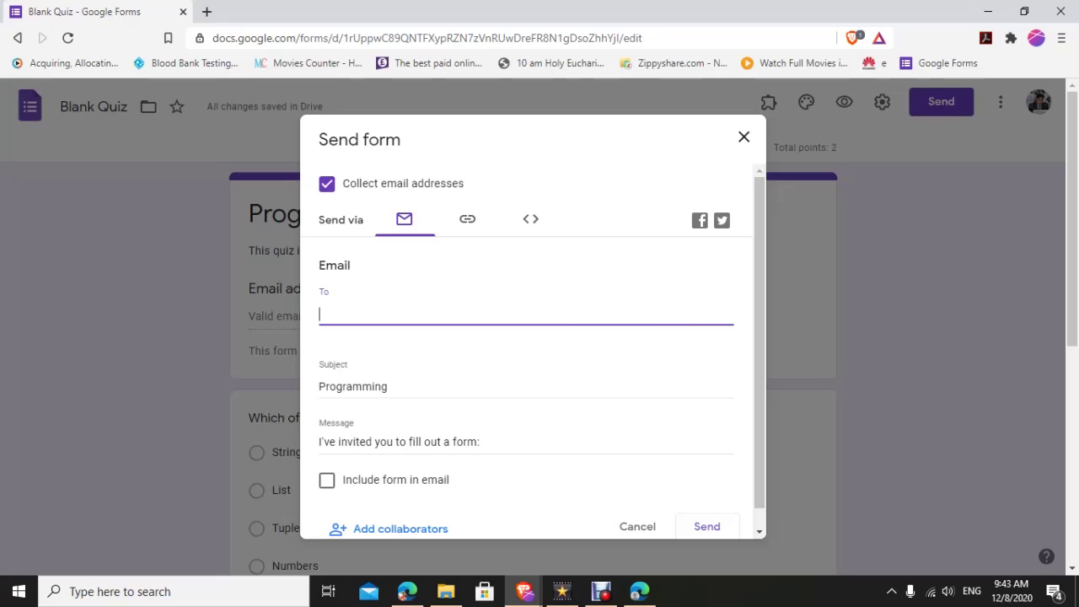
{"action": "left_click", "coordinate": [467, 219]}
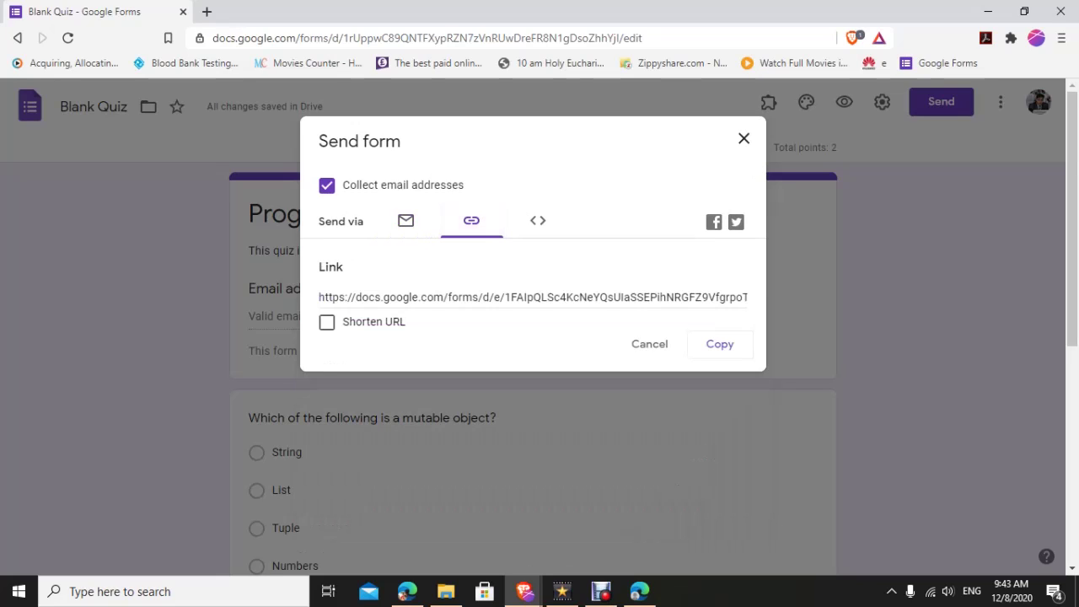
{"action": "left_click", "coordinate": [720, 344]}
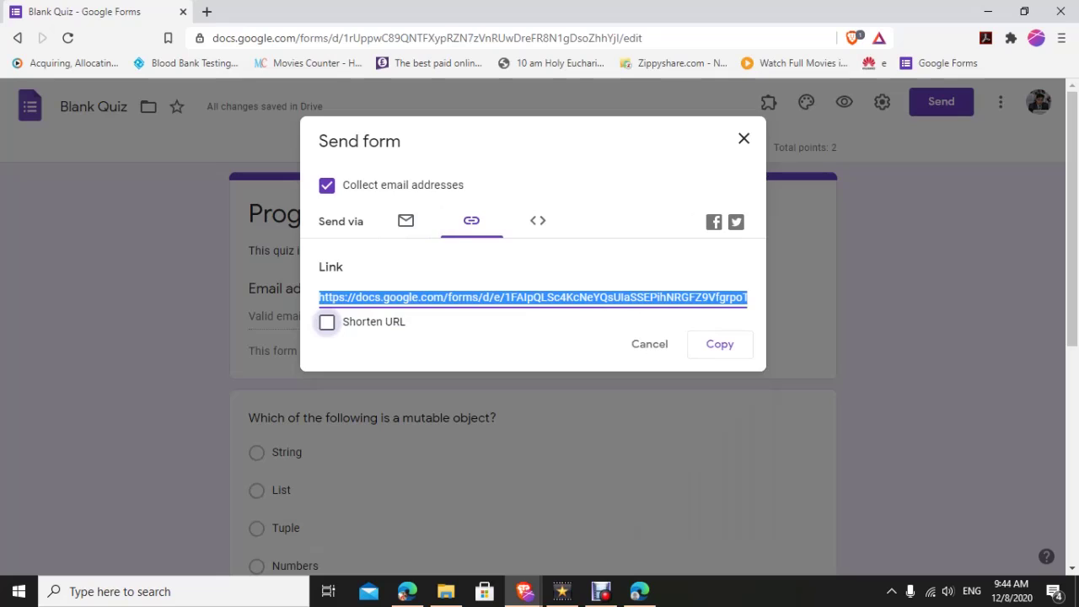
{"action": "left_click", "coordinate": [326, 322]}
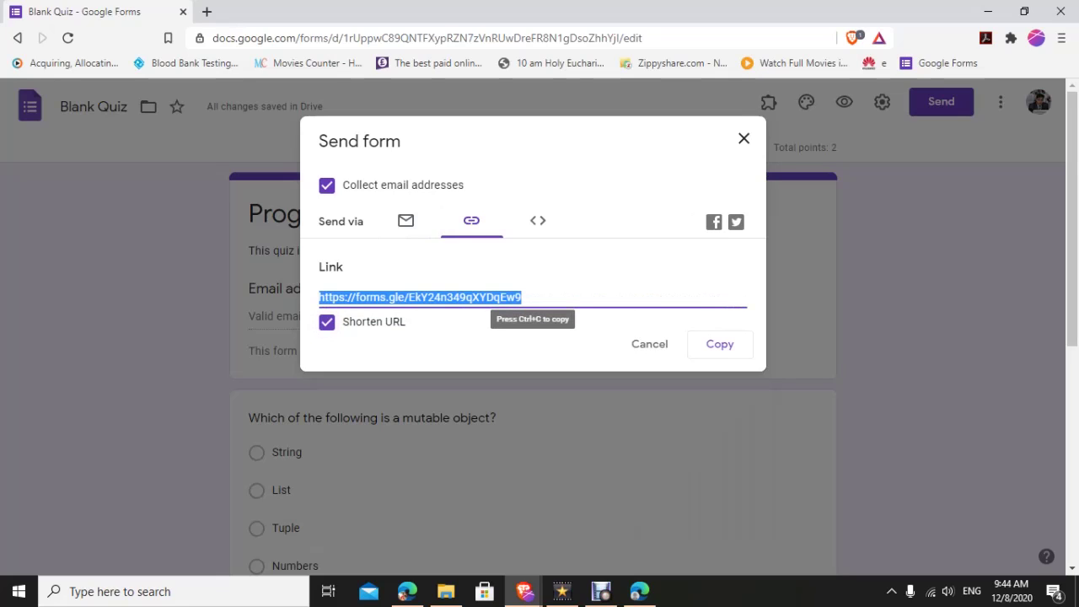
{"action": "left_click", "coordinate": [719, 344]}
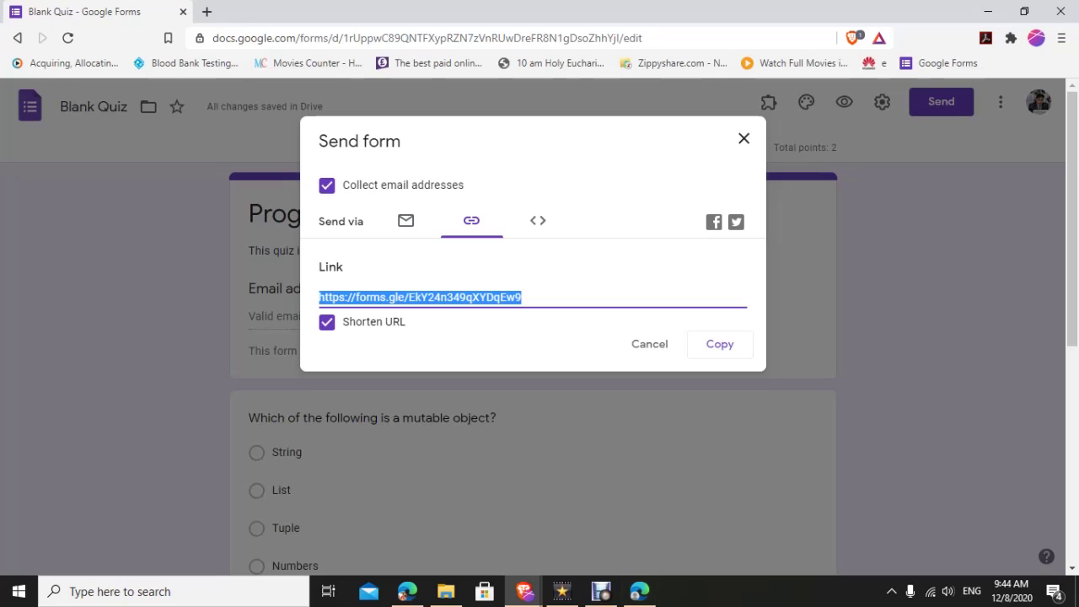
- Switch to a new, maximized Microsoft Edge window and open the quiz from the copied short link
{"action": "right_click", "coordinate": [640, 591]}
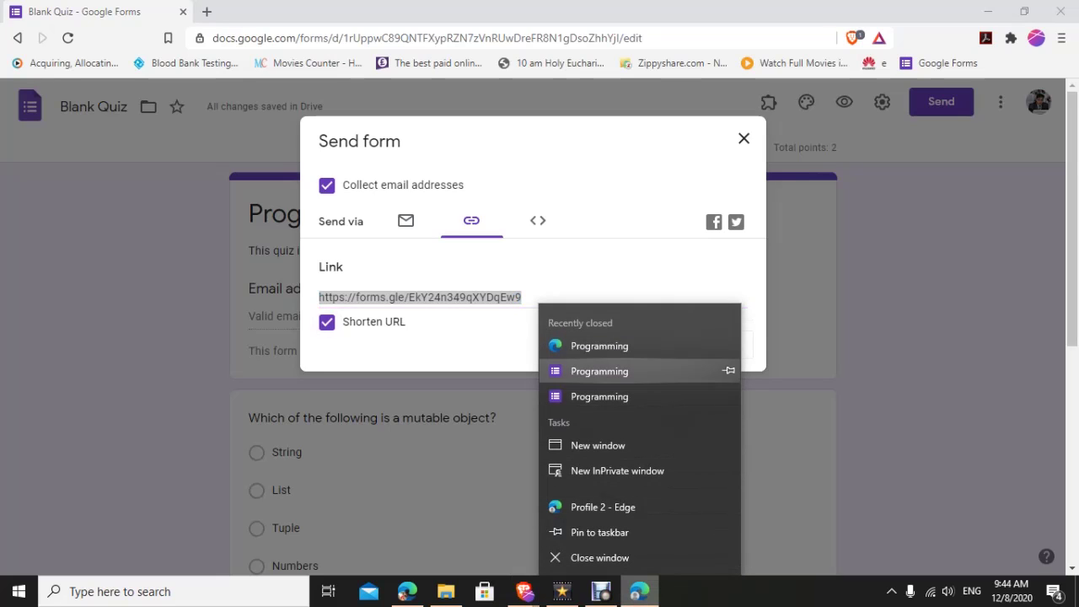
{"action": "left_click", "coordinate": [597, 445]}
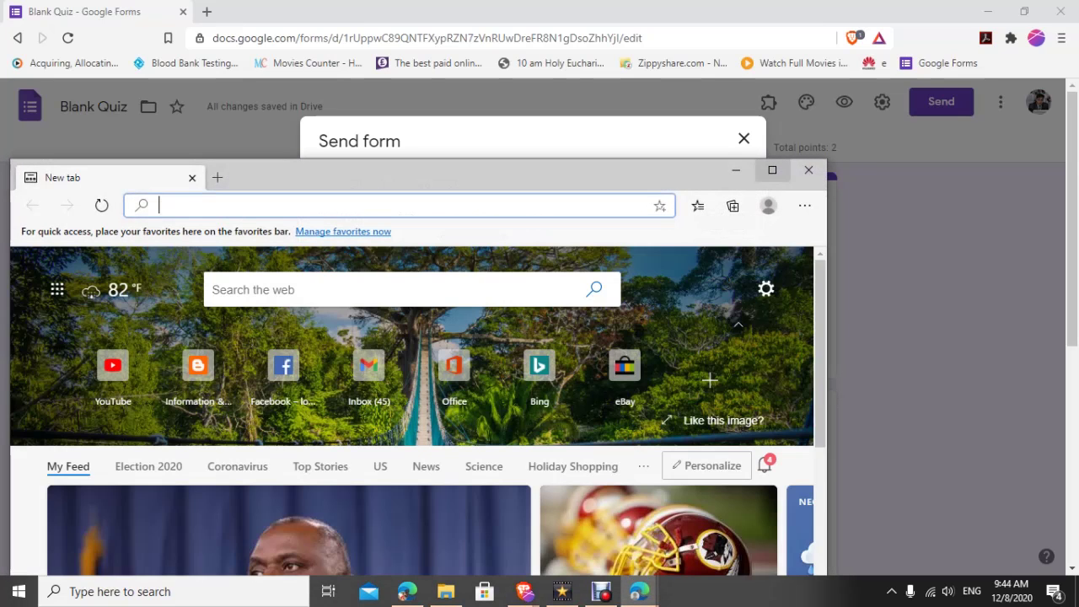
{"action": "left_click", "coordinate": [771, 169]}
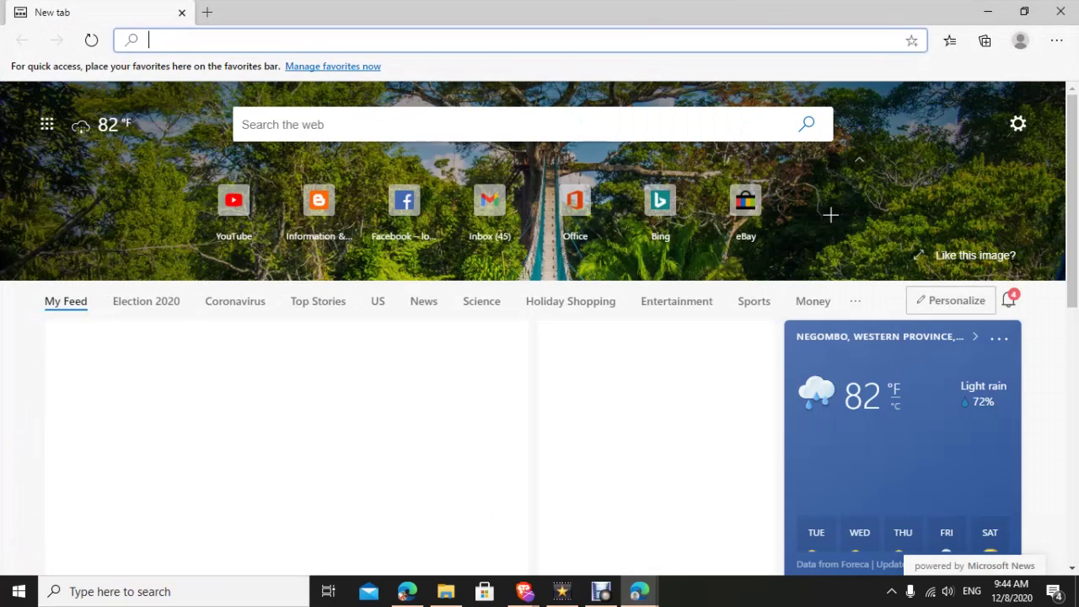
{"action": "key", "text": "ctrl+v"}
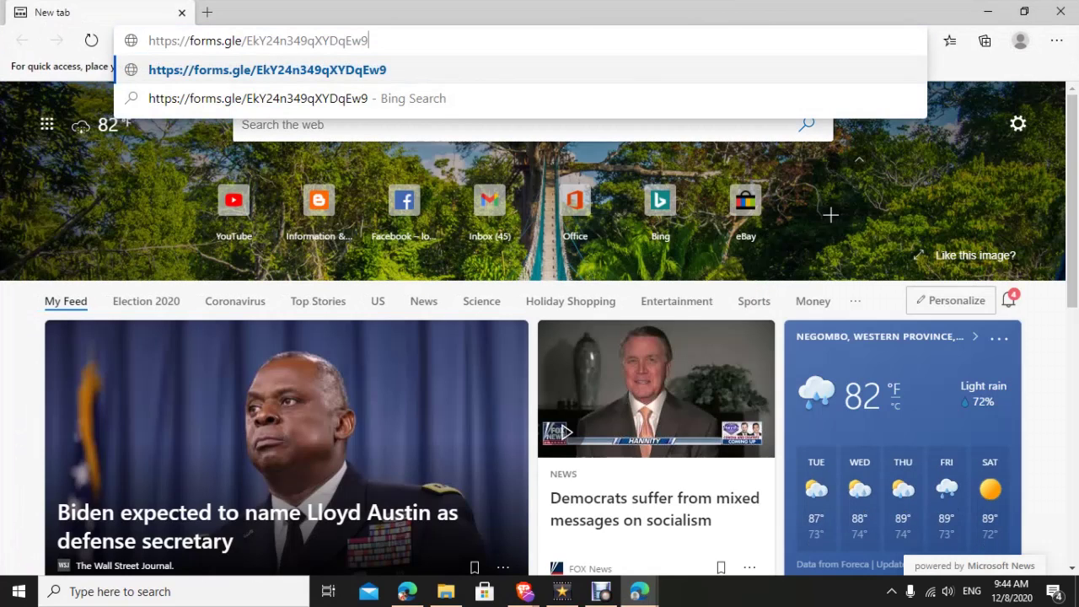
{"action": "key", "text": "Return"}
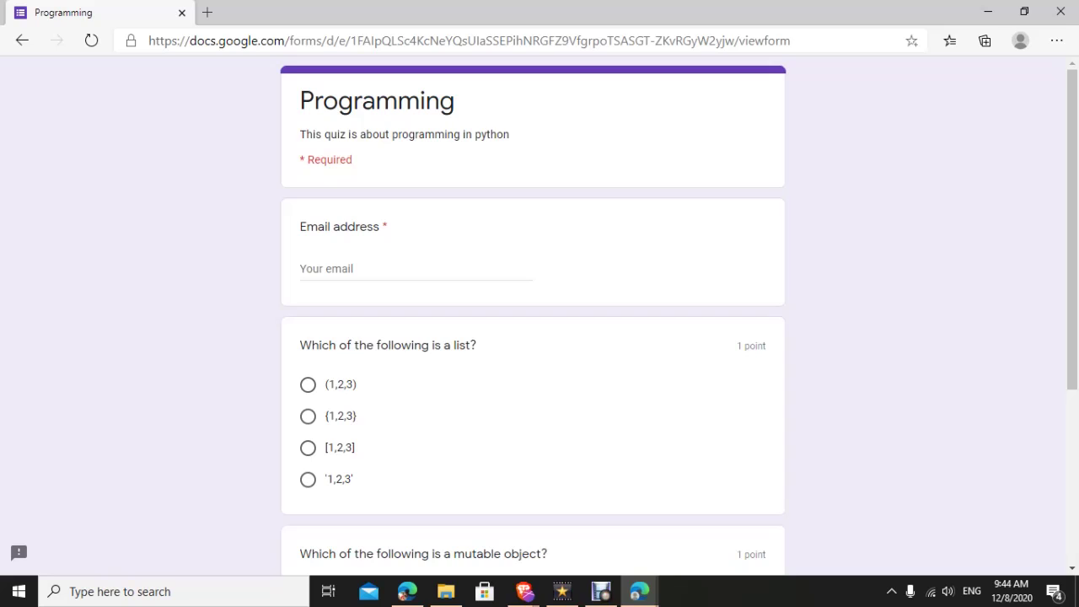
- Fill in the respondent's email address on the quiz using a saved autofill entry
{"action": "left_click", "coordinate": [379, 268]}
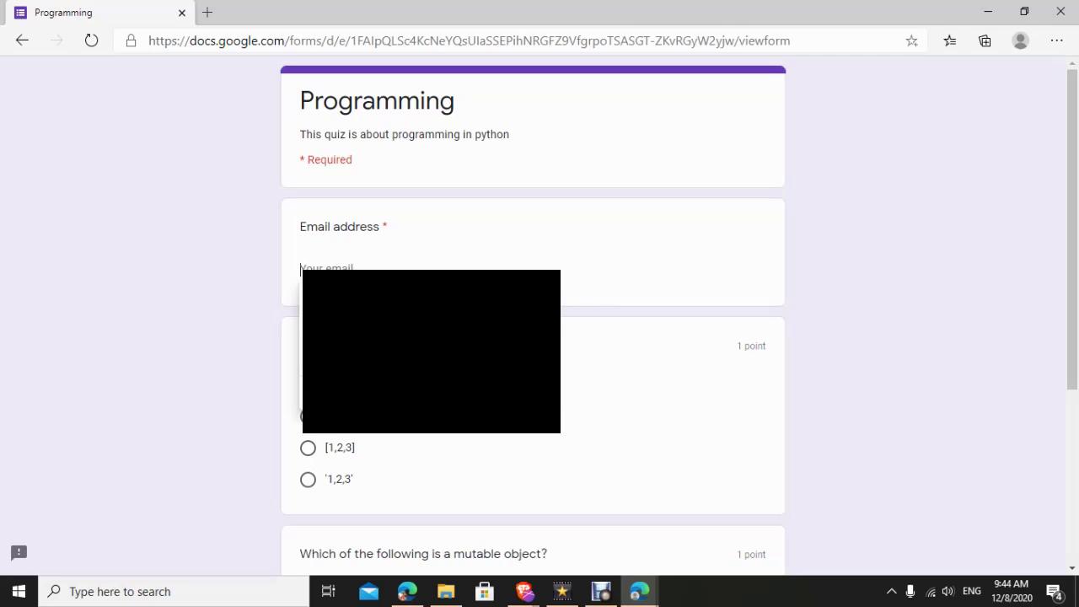
{"action": "key", "text": "Down"}
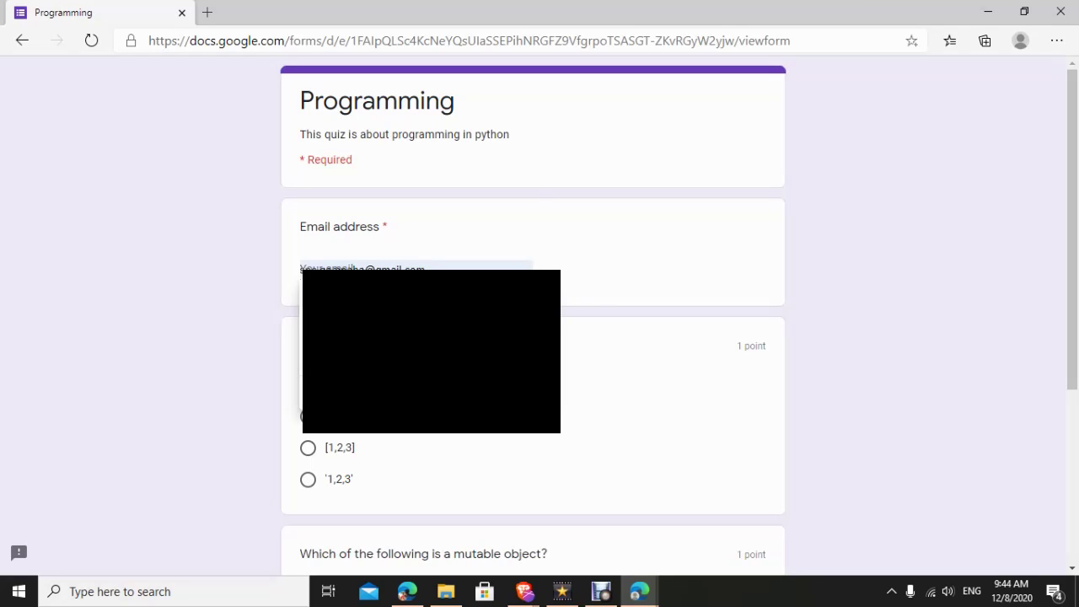
{"action": "key", "text": "Return"}
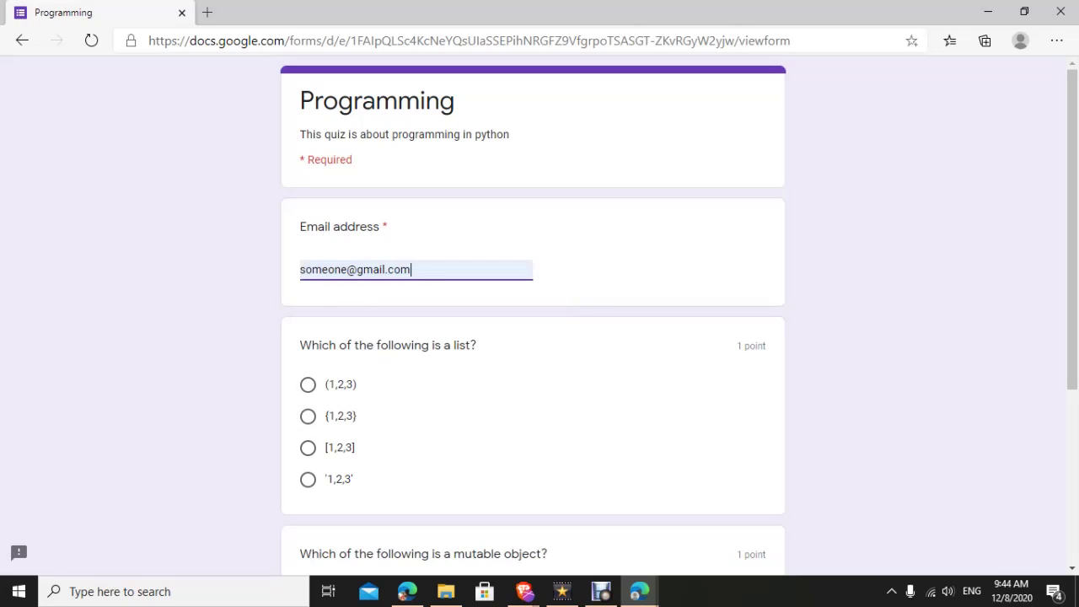
- Answer the list question with [1,2,3] and the mutable object question with Tuple, and submit the quiz
{"action": "scroll", "coordinate": [533, 320], "scroll_direction": "down", "scroll_amount": 2}
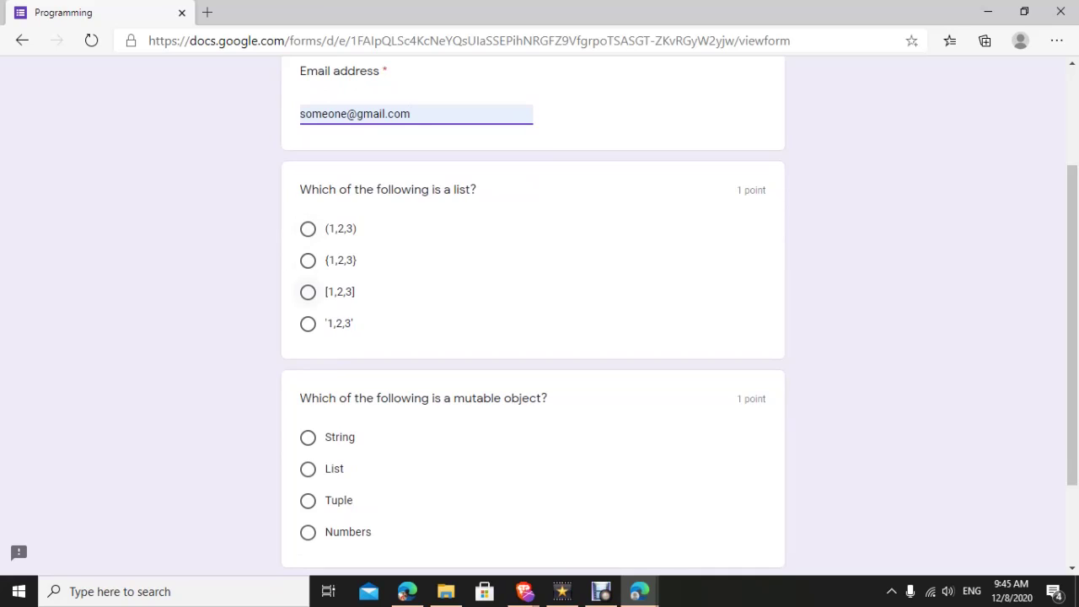
{"action": "left_click", "coordinate": [308, 292]}
{"action": "scroll", "coordinate": [539, 314], "scroll_direction": "down", "scroll_amount": 3}
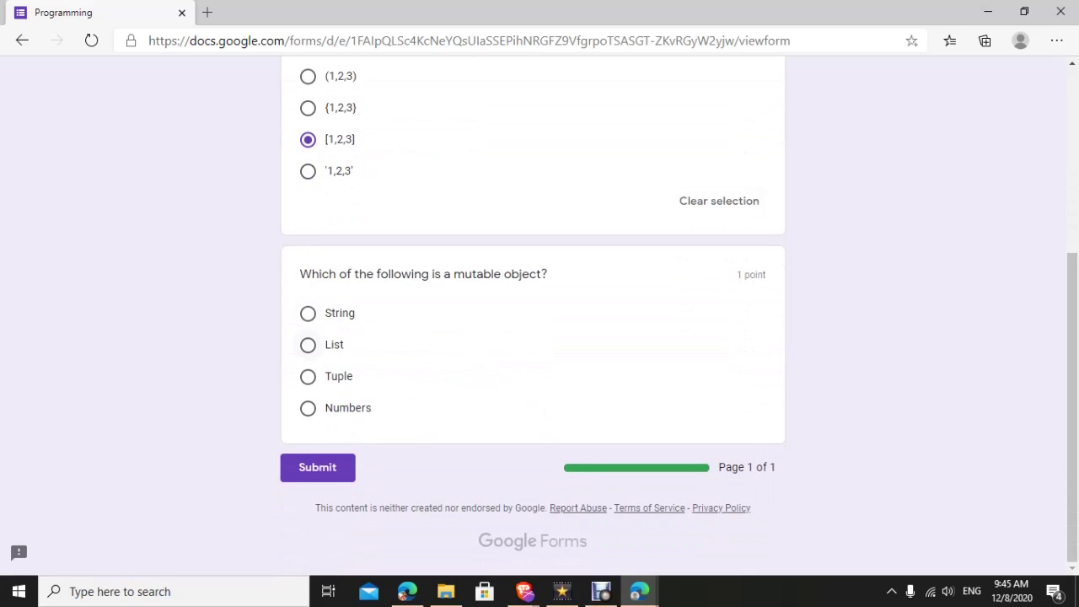
{"action": "left_click", "coordinate": [308, 345]}
{"action": "left_click", "coordinate": [308, 376]}
{"action": "scroll", "coordinate": [539, 321], "scroll_direction": "down", "scroll_amount": 1}
{"action": "left_click", "coordinate": [317, 467]}
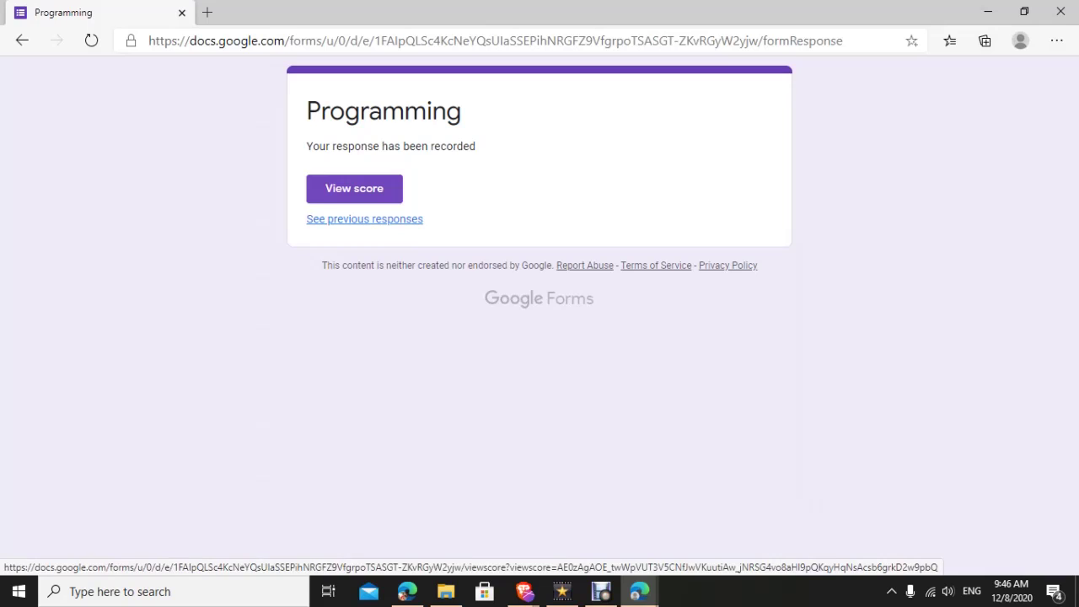
- View the score of the submitted quiz and review the total points, the marked answers and the correct answer shown for each question
{"action": "left_click", "coordinate": [354, 188]}
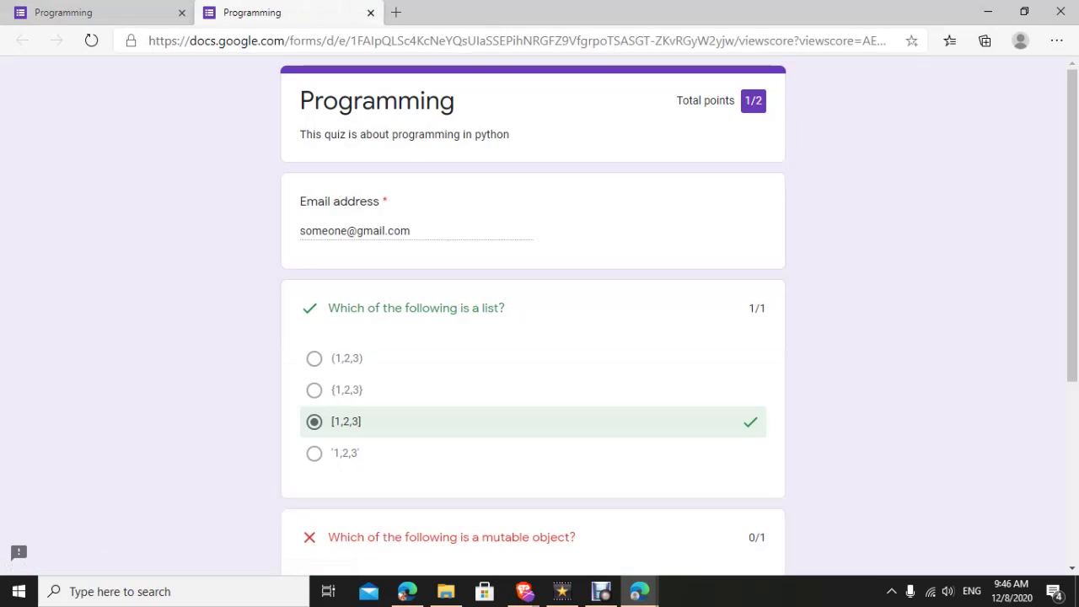
{"action": "scroll", "coordinate": [532, 337], "scroll_direction": "down", "scroll_amount": 2}
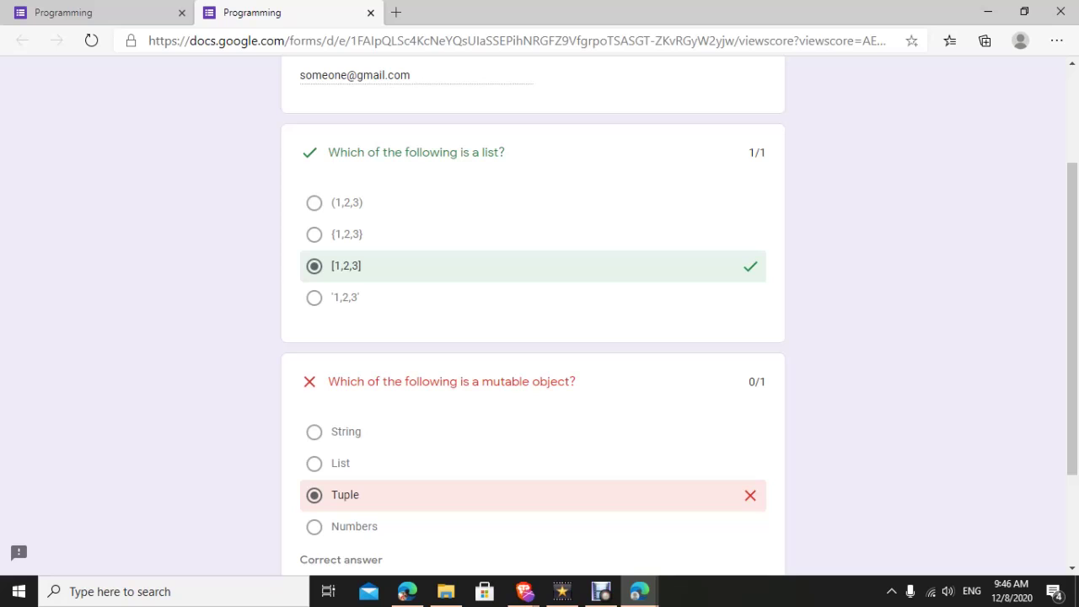
{"action": "scroll", "coordinate": [533, 338], "scroll_direction": "down", "scroll_amount": 2}
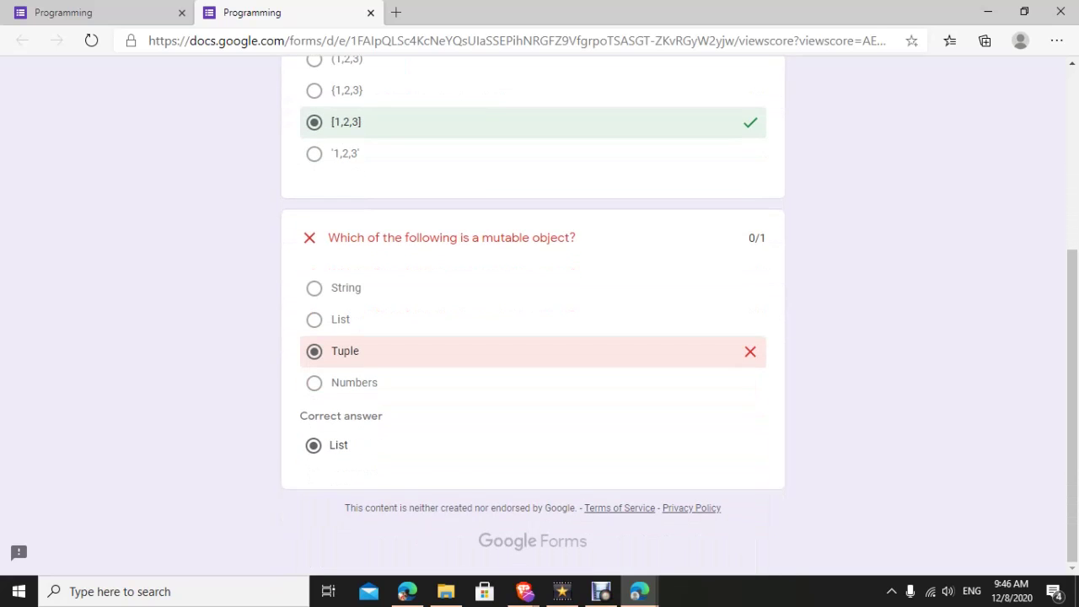
{"action": "scroll", "coordinate": [533, 337], "scroll_direction": "up", "scroll_amount": 2}
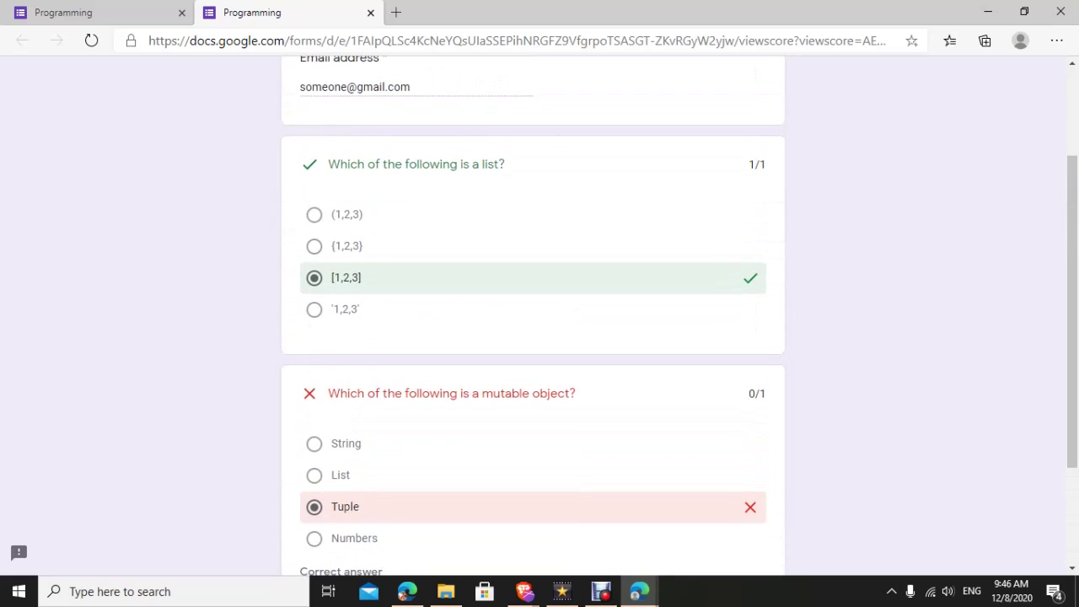
{"action": "scroll", "coordinate": [533, 338], "scroll_direction": "down", "scroll_amount": 2}
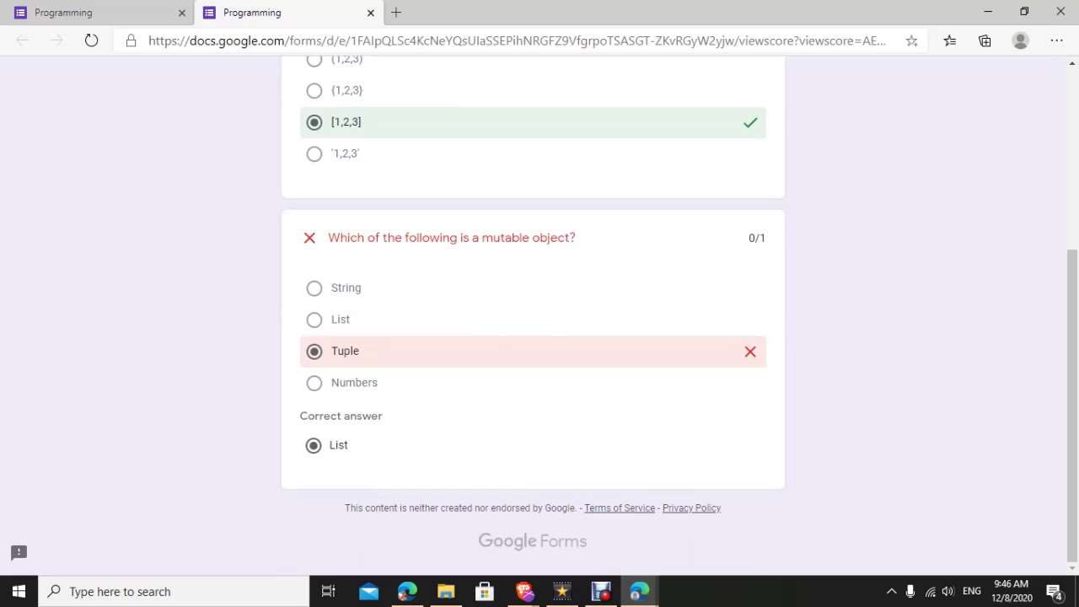
{"action": "scroll", "coordinate": [532, 312], "scroll_direction": "up", "scroll_amount": 4}
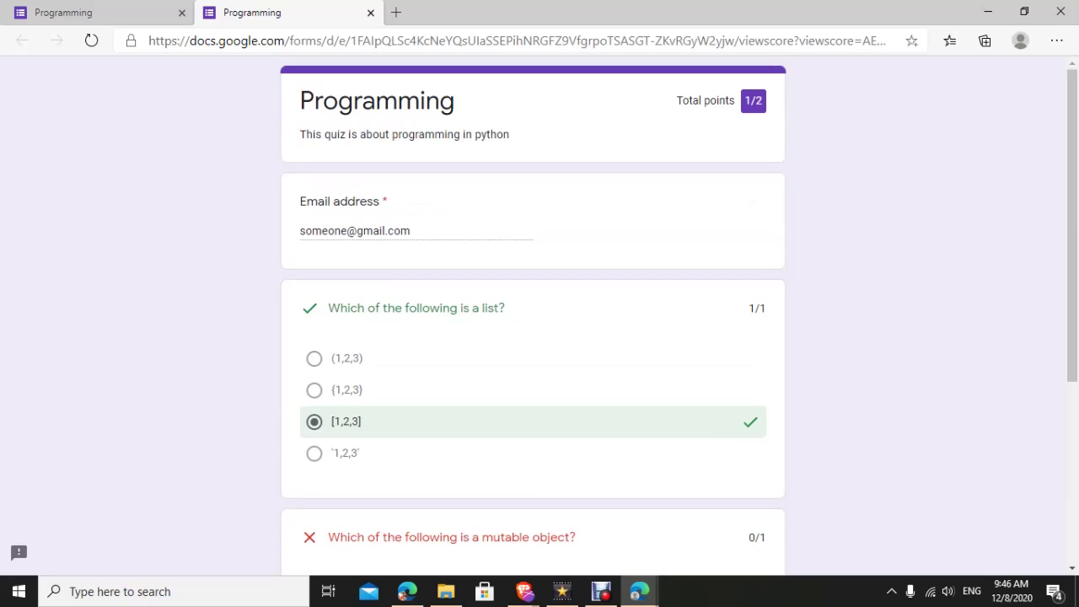
- Switch back to the Brave window holding the quiz editor and close the Send form dialog
{"action": "mouse_move", "coordinate": [524, 591]}
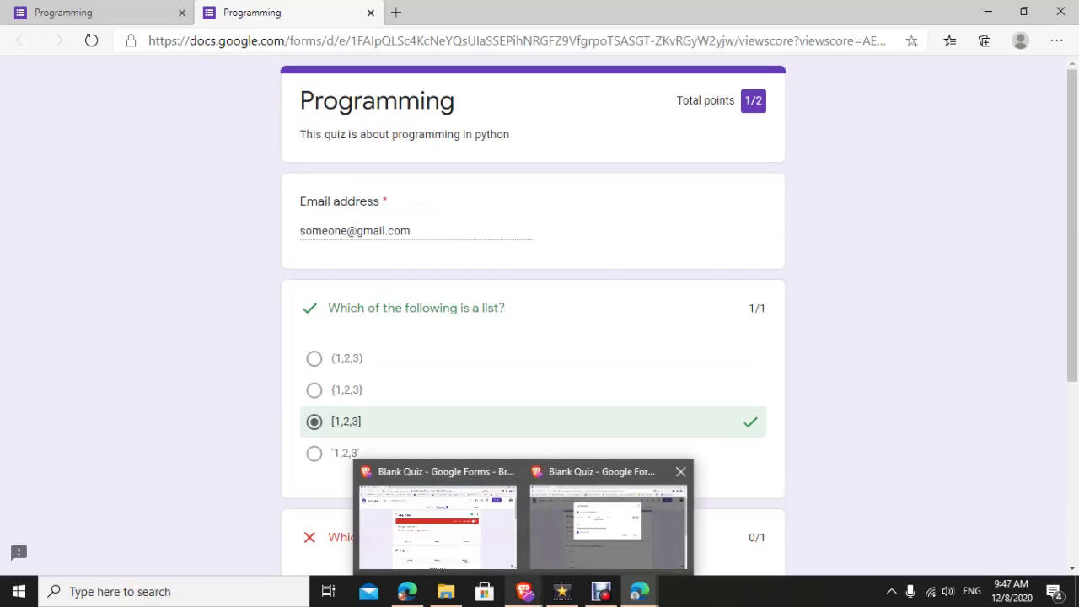
{"action": "left_click", "coordinate": [608, 519]}
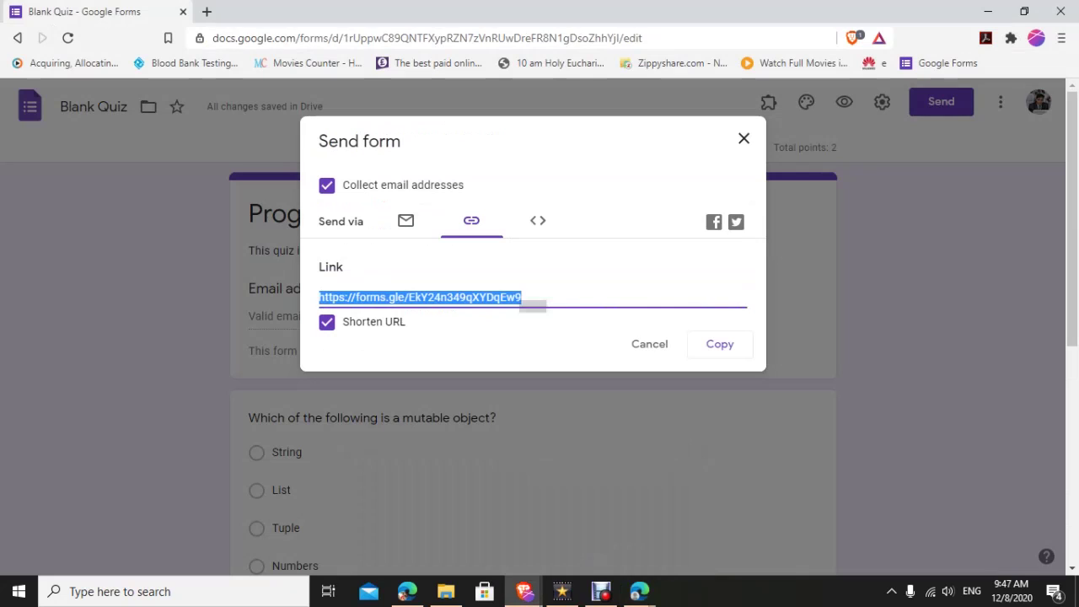
{"action": "left_click", "coordinate": [744, 138]}
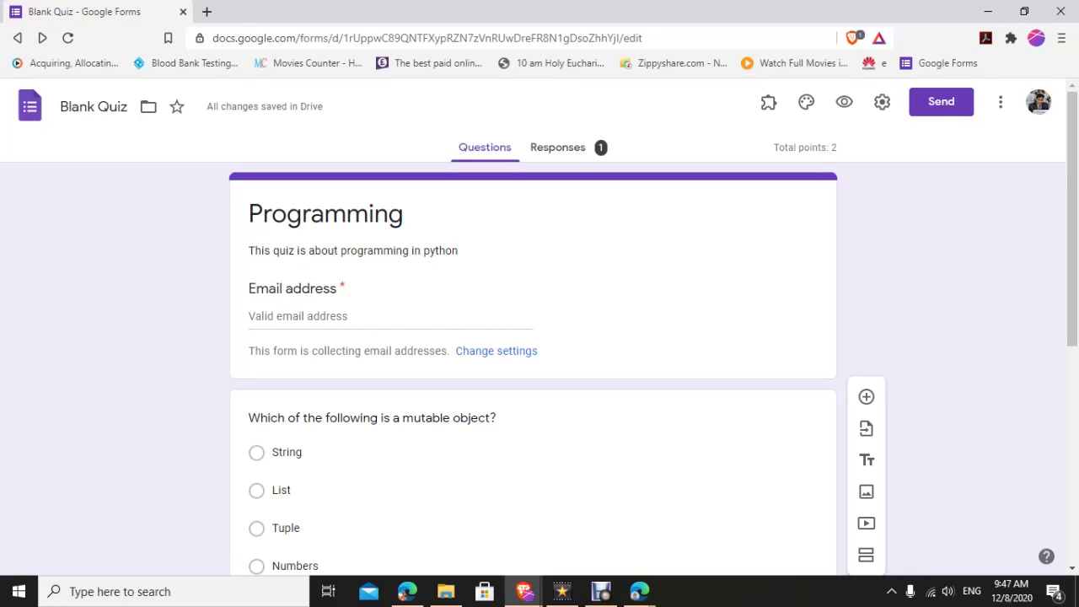
- Open the quiz's response summary and examine the points distribution, frequently missed questions, scores and answer chart for each question
{"action": "left_click", "coordinate": [557, 148]}
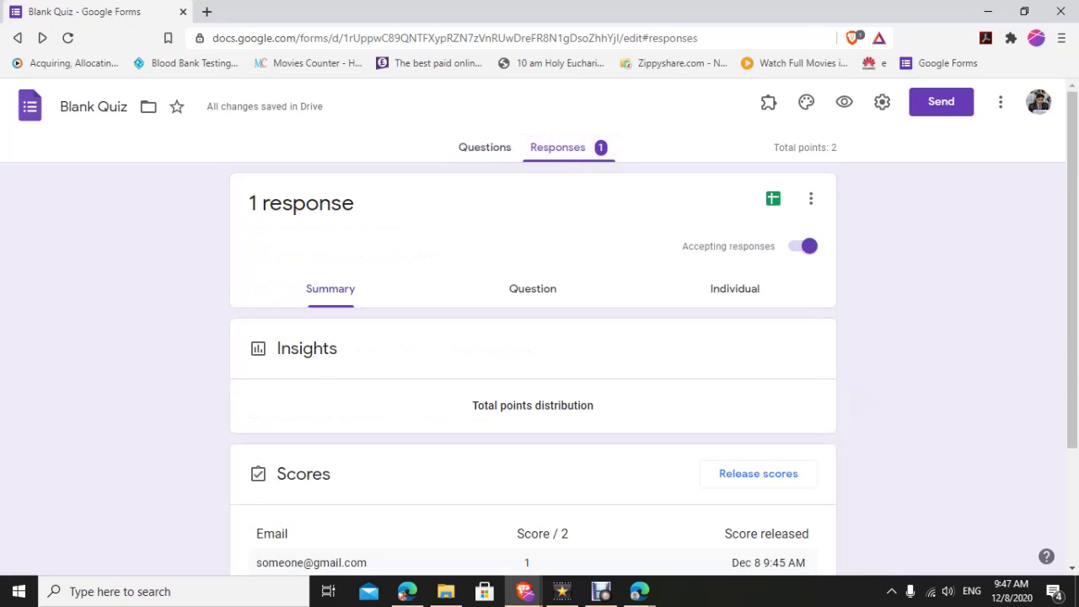
{"action": "scroll", "coordinate": [533, 337], "scroll_direction": "down", "scroll_amount": 5}
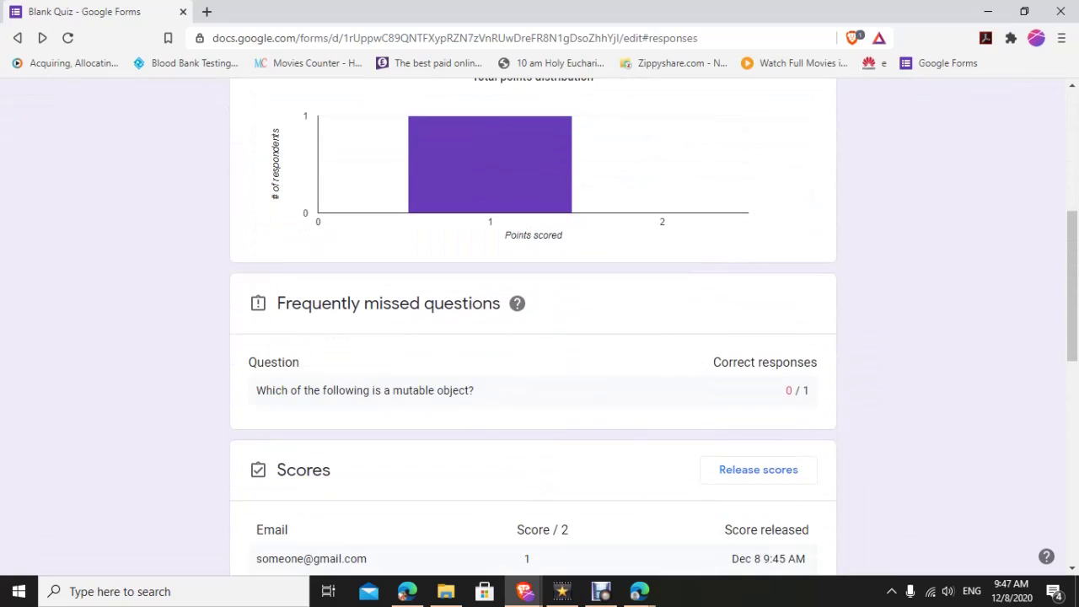
{"action": "scroll", "coordinate": [533, 337], "scroll_direction": "down", "scroll_amount": 2}
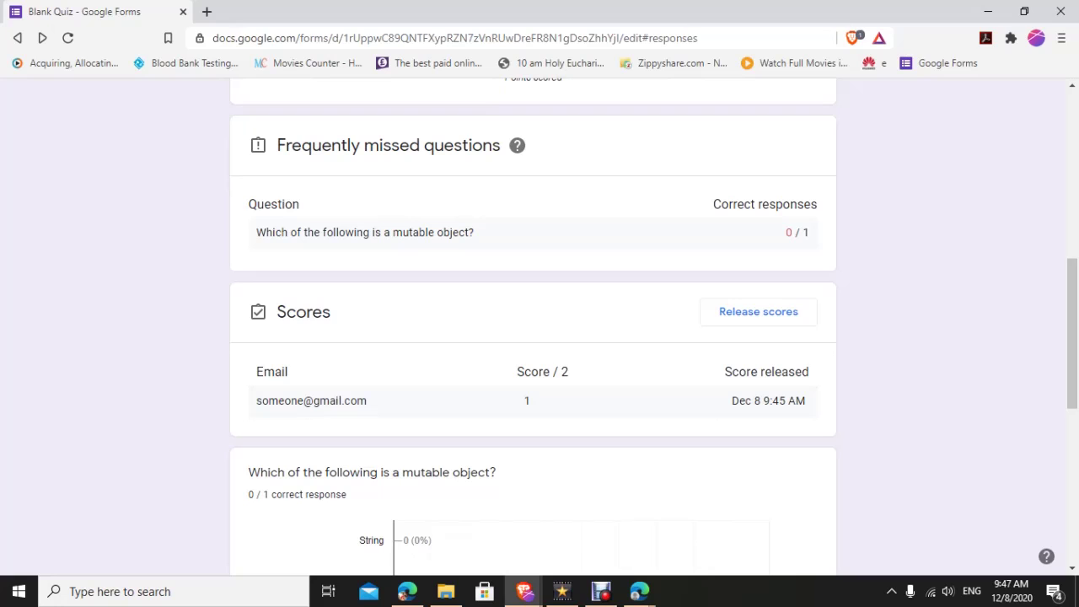
{"action": "scroll", "coordinate": [532, 338], "scroll_direction": "down", "scroll_amount": 2}
{"action": "scroll", "coordinate": [532, 337], "scroll_direction": "down", "scroll_amount": 1}
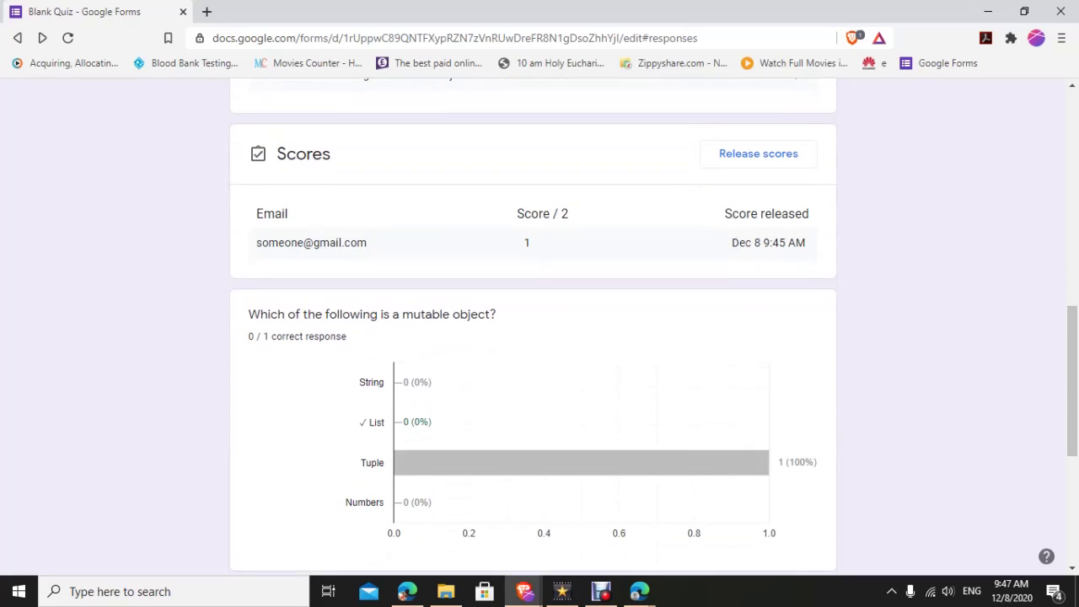
{"action": "scroll", "coordinate": [533, 337], "scroll_direction": "down", "scroll_amount": 2}
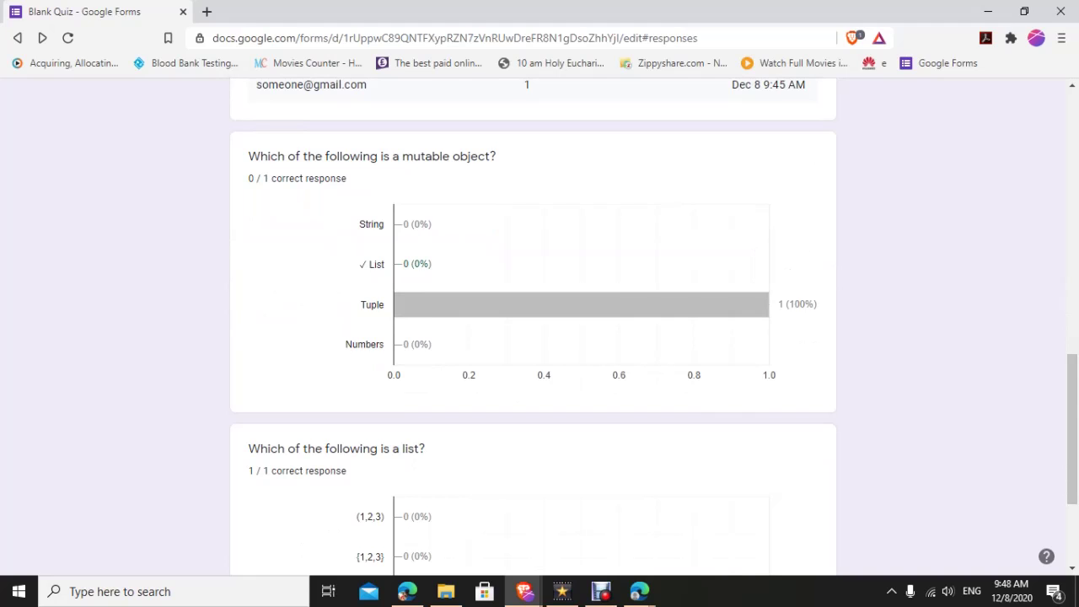
{"action": "scroll", "coordinate": [758, 371], "scroll_direction": "down", "scroll_amount": 3}
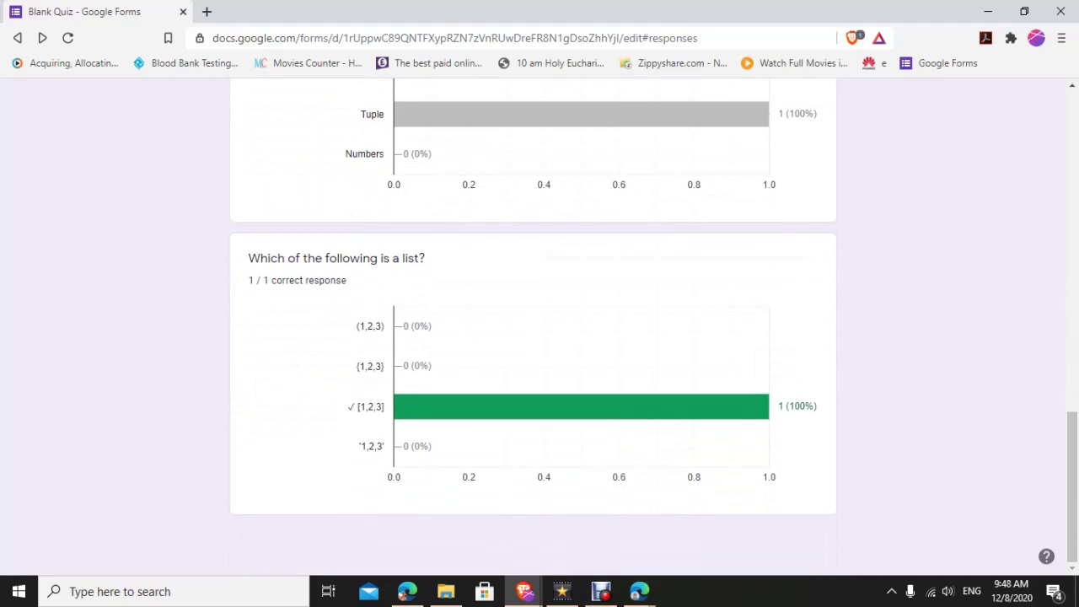
{"action": "scroll", "coordinate": [533, 338], "scroll_direction": "up", "scroll_amount": 4}
{"action": "scroll", "coordinate": [533, 337], "scroll_direction": "up", "scroll_amount": 3}
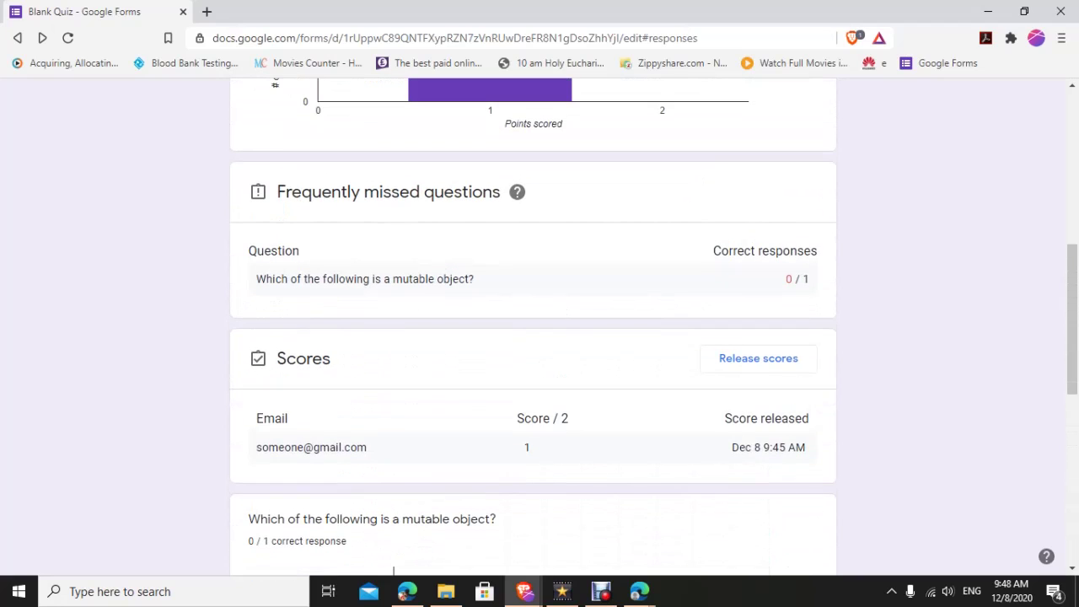
{"action": "scroll", "coordinate": [532, 337], "scroll_direction": "up", "scroll_amount": 3}
{"action": "scroll", "coordinate": [533, 337], "scroll_direction": "up", "scroll_amount": 2}
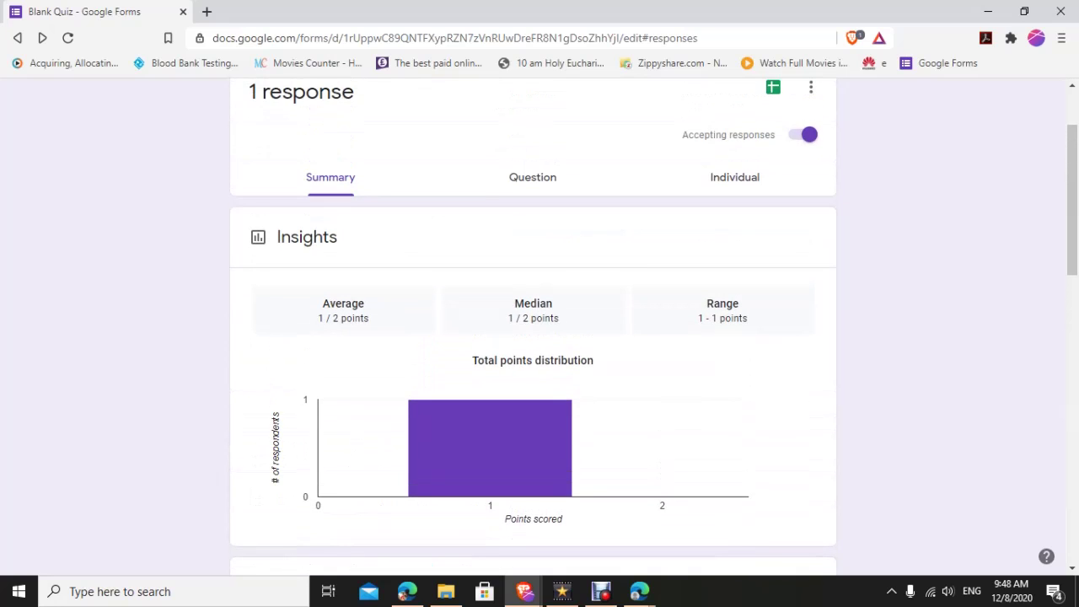
- View the individual response and review the respondent's points, marked answers and the correct answer for each question
{"action": "left_click", "coordinate": [734, 177]}
{"action": "scroll", "coordinate": [533, 337], "scroll_direction": "down", "scroll_amount": 3}
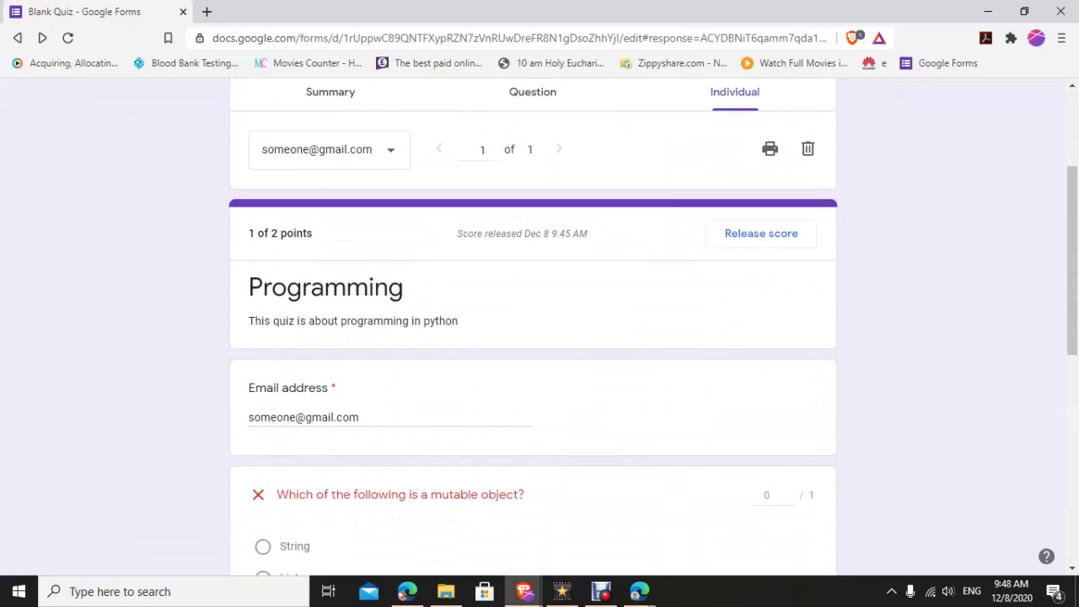
{"action": "scroll", "coordinate": [532, 337], "scroll_direction": "up", "scroll_amount": 1}
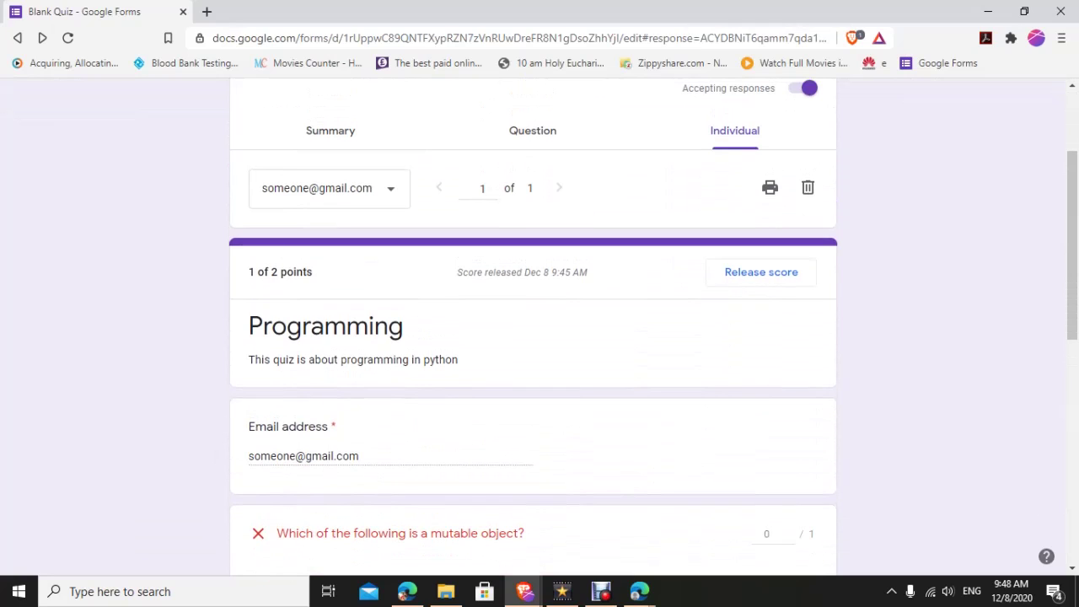
{"action": "scroll", "coordinate": [533, 337], "scroll_direction": "down", "scroll_amount": 4}
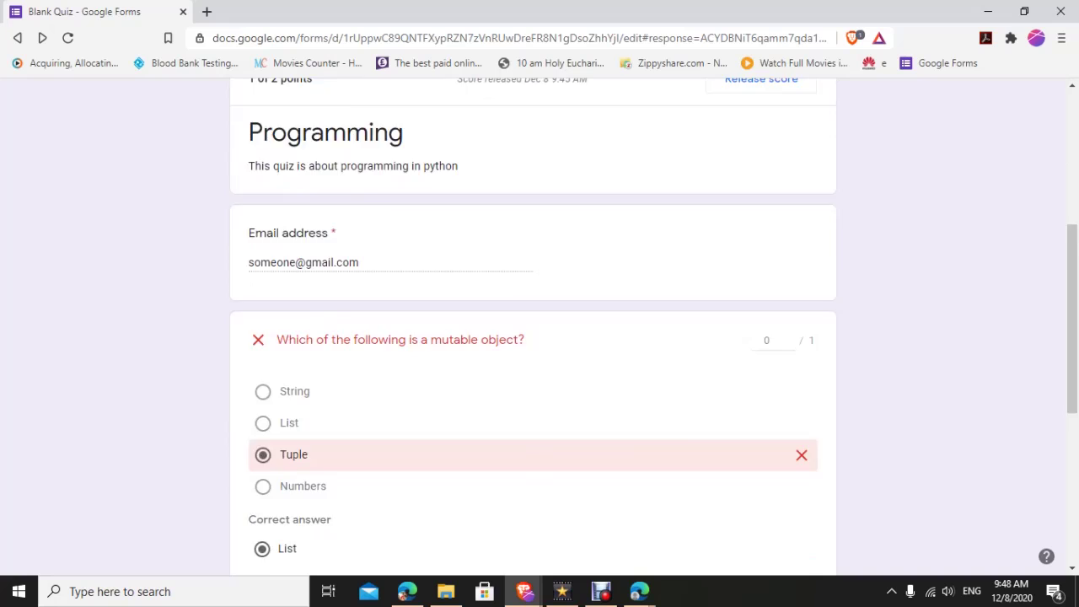
{"action": "scroll", "coordinate": [533, 337], "scroll_direction": "down", "scroll_amount": 2}
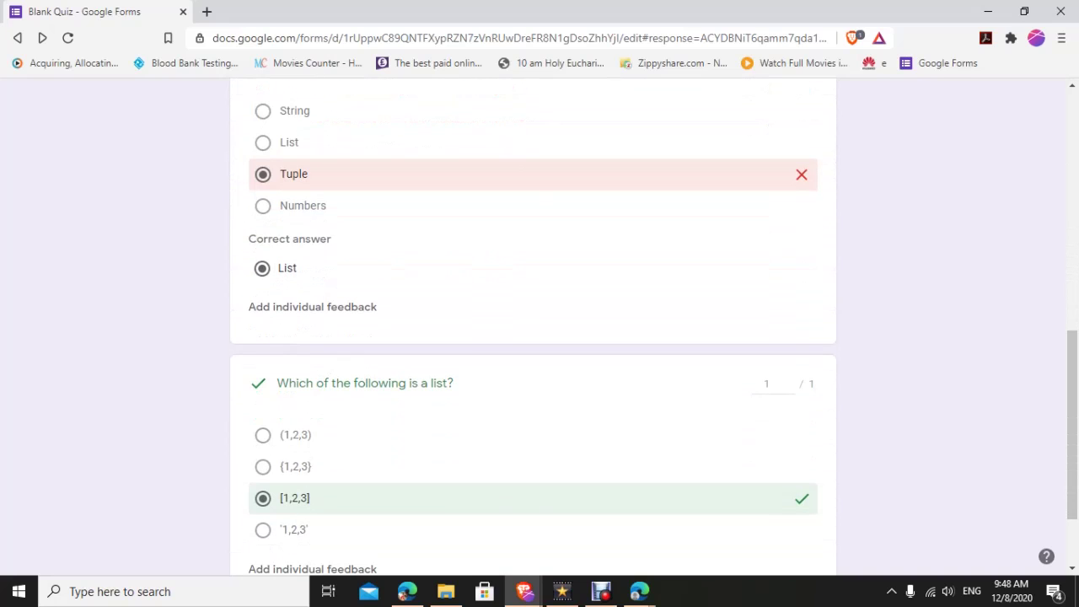
{"action": "scroll", "coordinate": [533, 337], "scroll_direction": "down", "scroll_amount": 1}
{"action": "scroll", "coordinate": [533, 337], "scroll_direction": "up", "scroll_amount": 10}
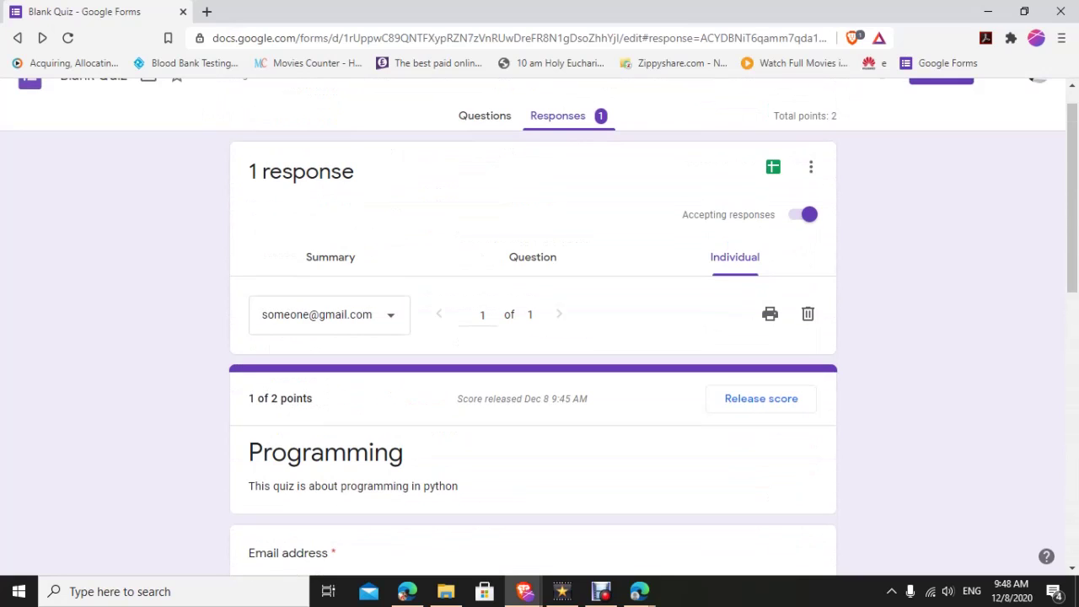
- View the responses by question, checking the mutable object question and moving on to the list question
{"action": "left_click", "coordinate": [533, 257]}
{"action": "scroll", "coordinate": [533, 338], "scroll_direction": "down", "scroll_amount": 2}
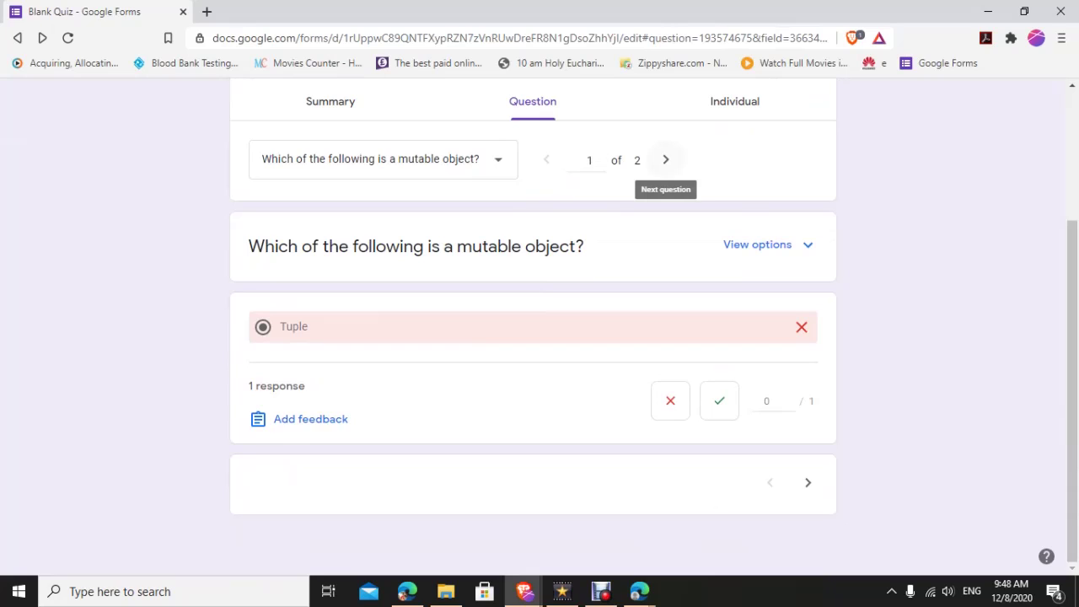
{"action": "left_click", "coordinate": [665, 159]}
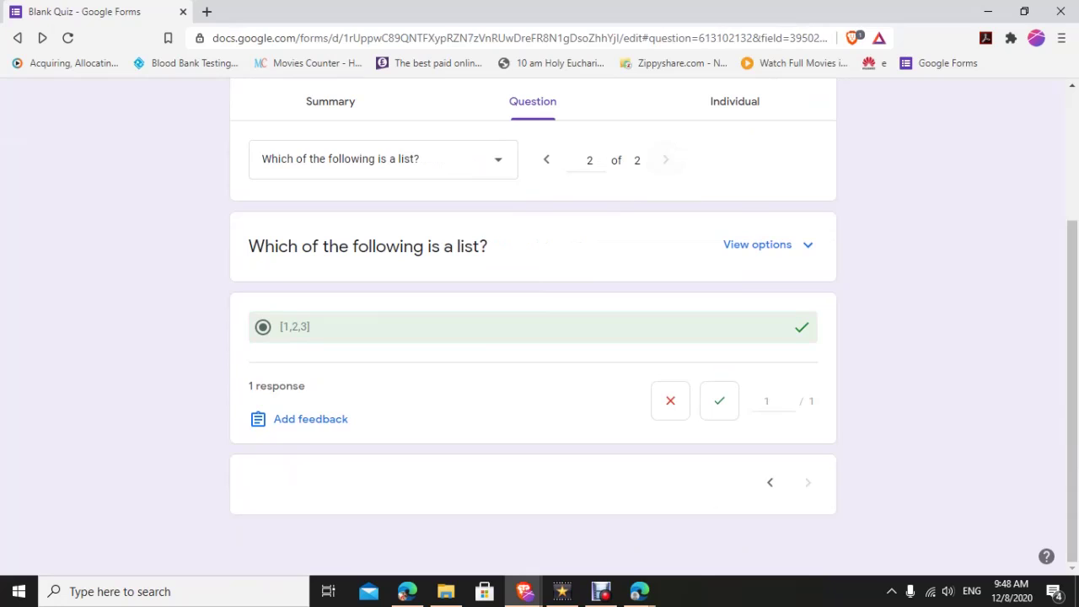
{"action": "scroll", "coordinate": [533, 337], "scroll_direction": "up", "scroll_amount": 3}
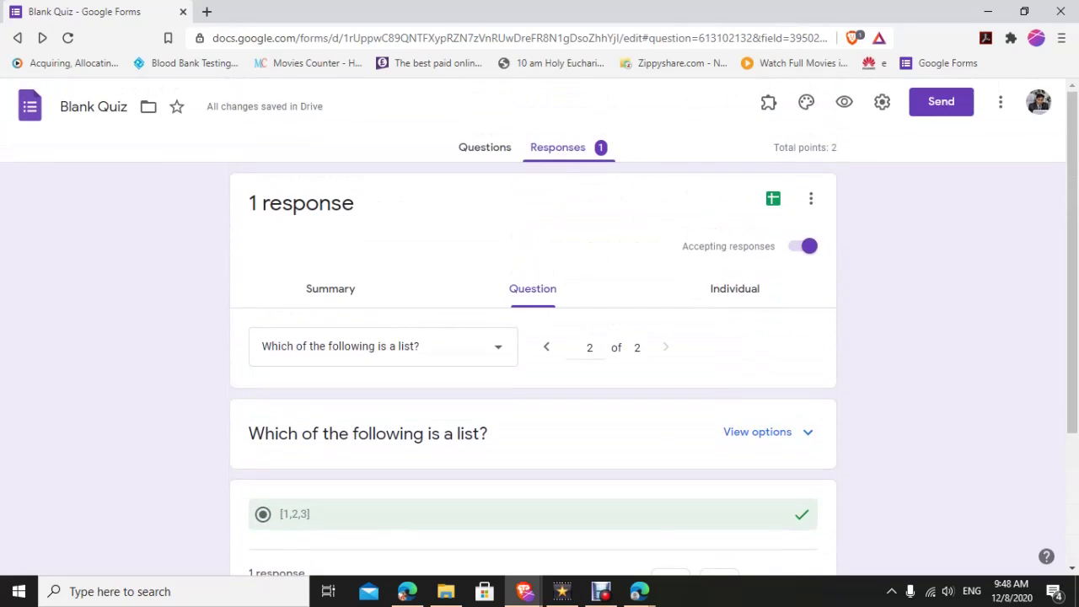